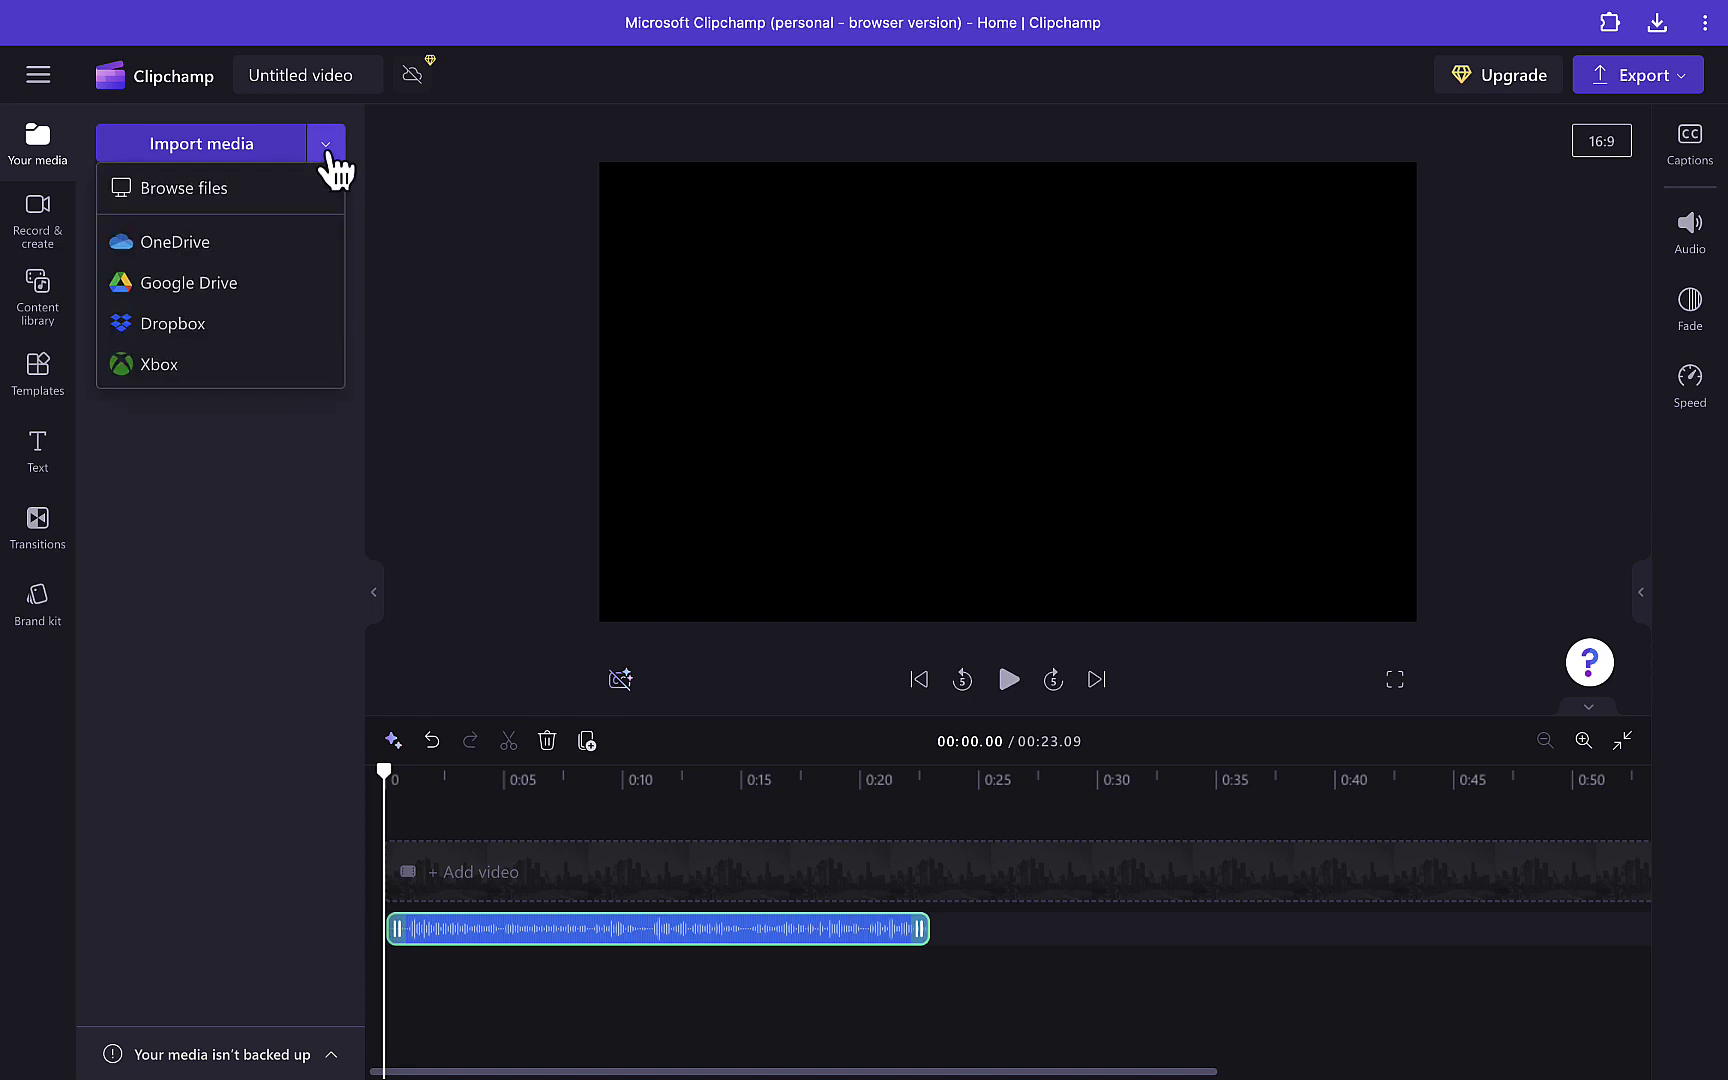
# Step: Leave the editor via the main menu's Back to home and continue without cloud backup
pyautogui.click(43, 150)
pyautogui.click(42, 152)
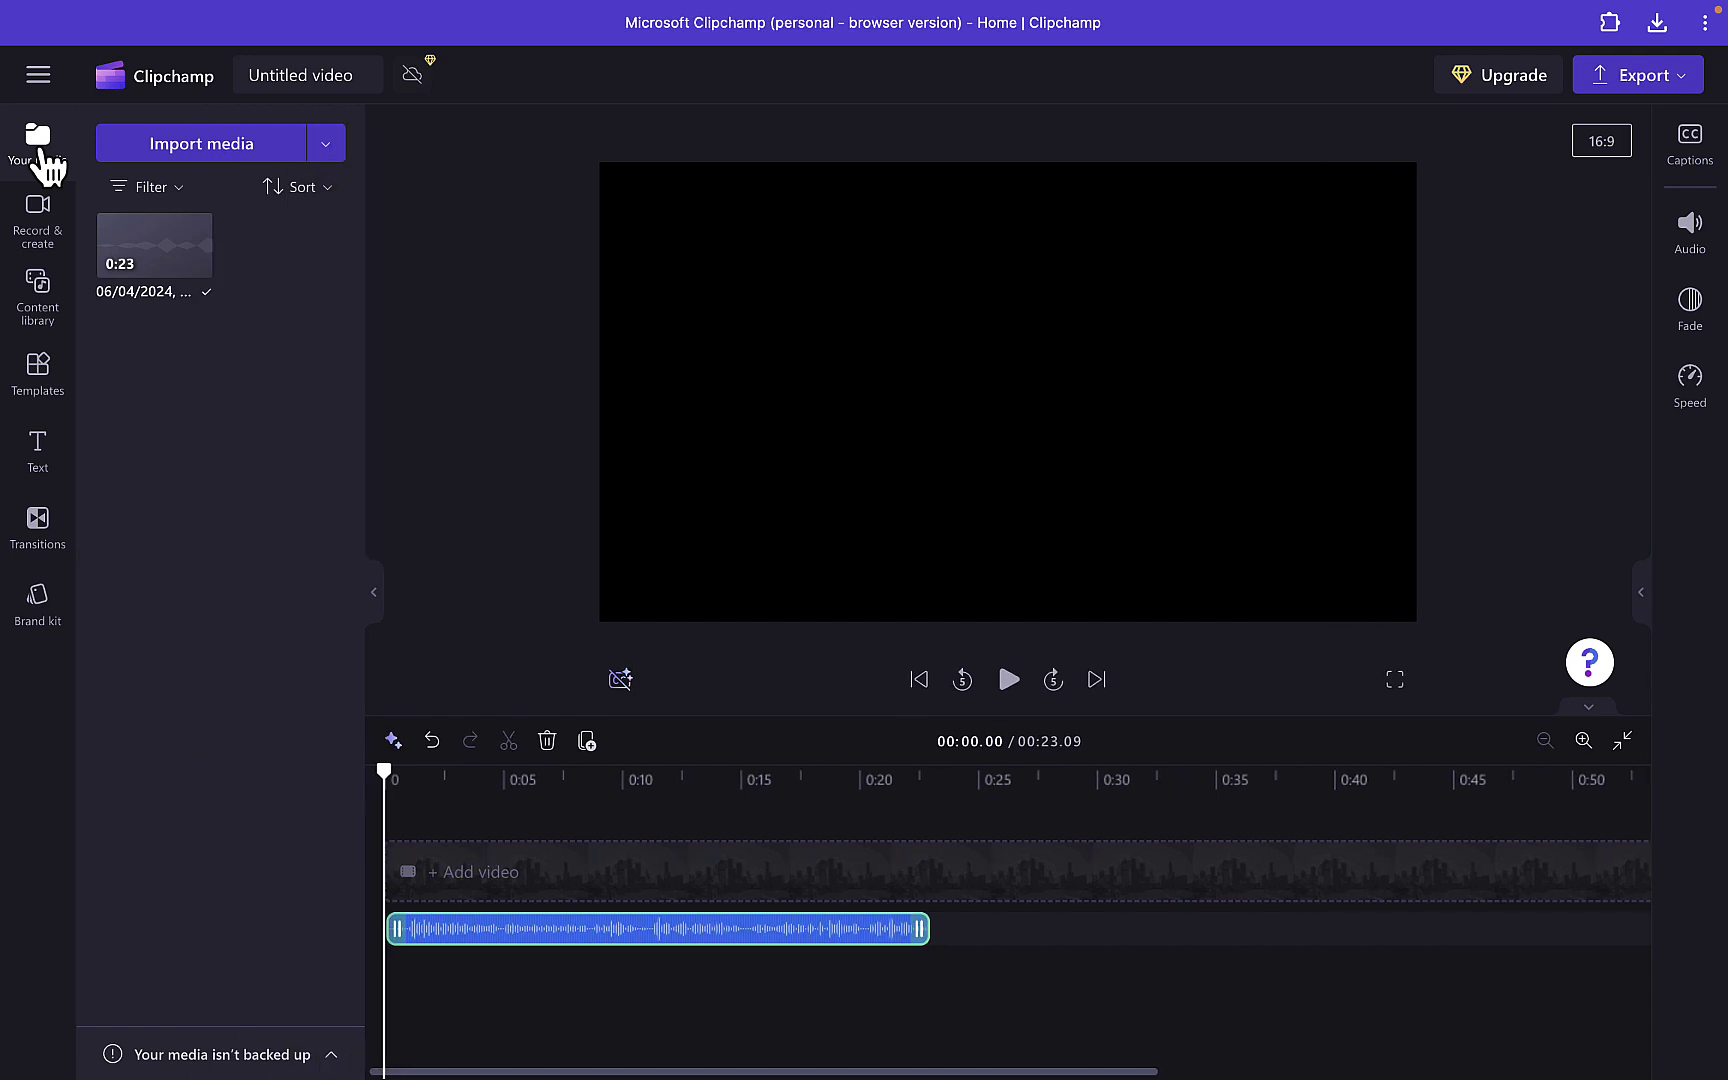
pyautogui.click(46, 76)
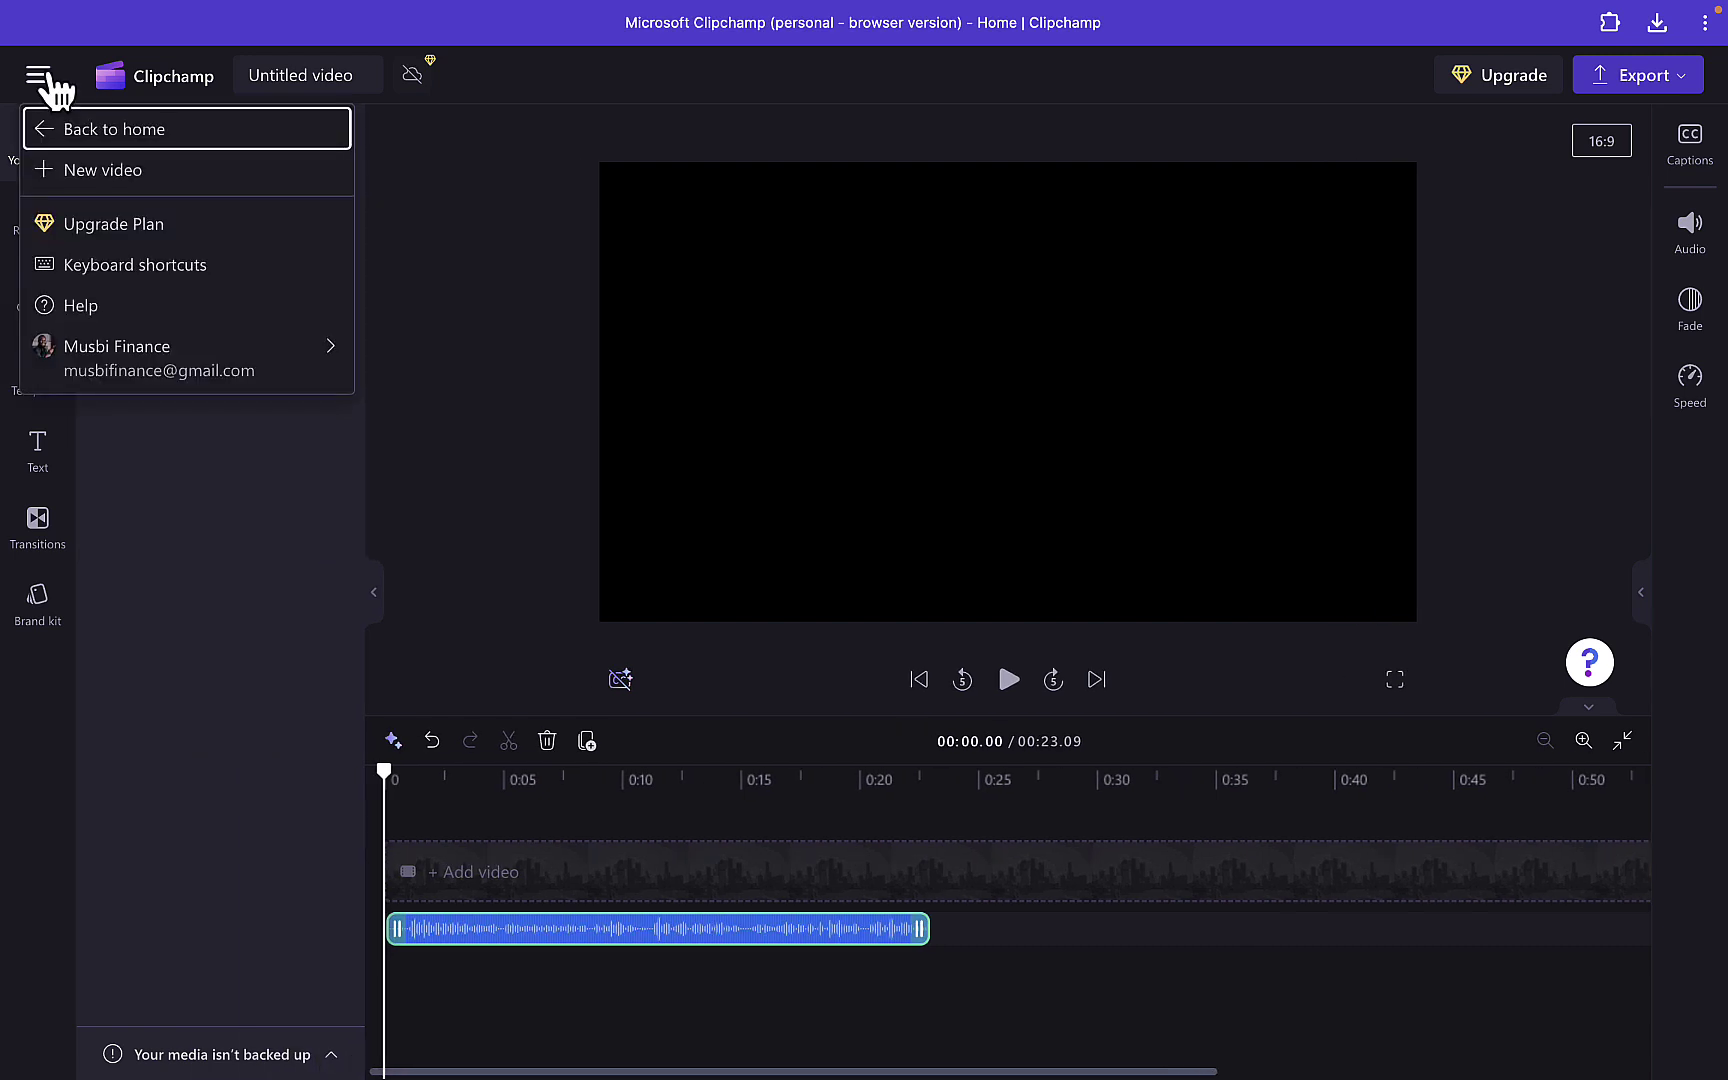
pyautogui.click(118, 131)
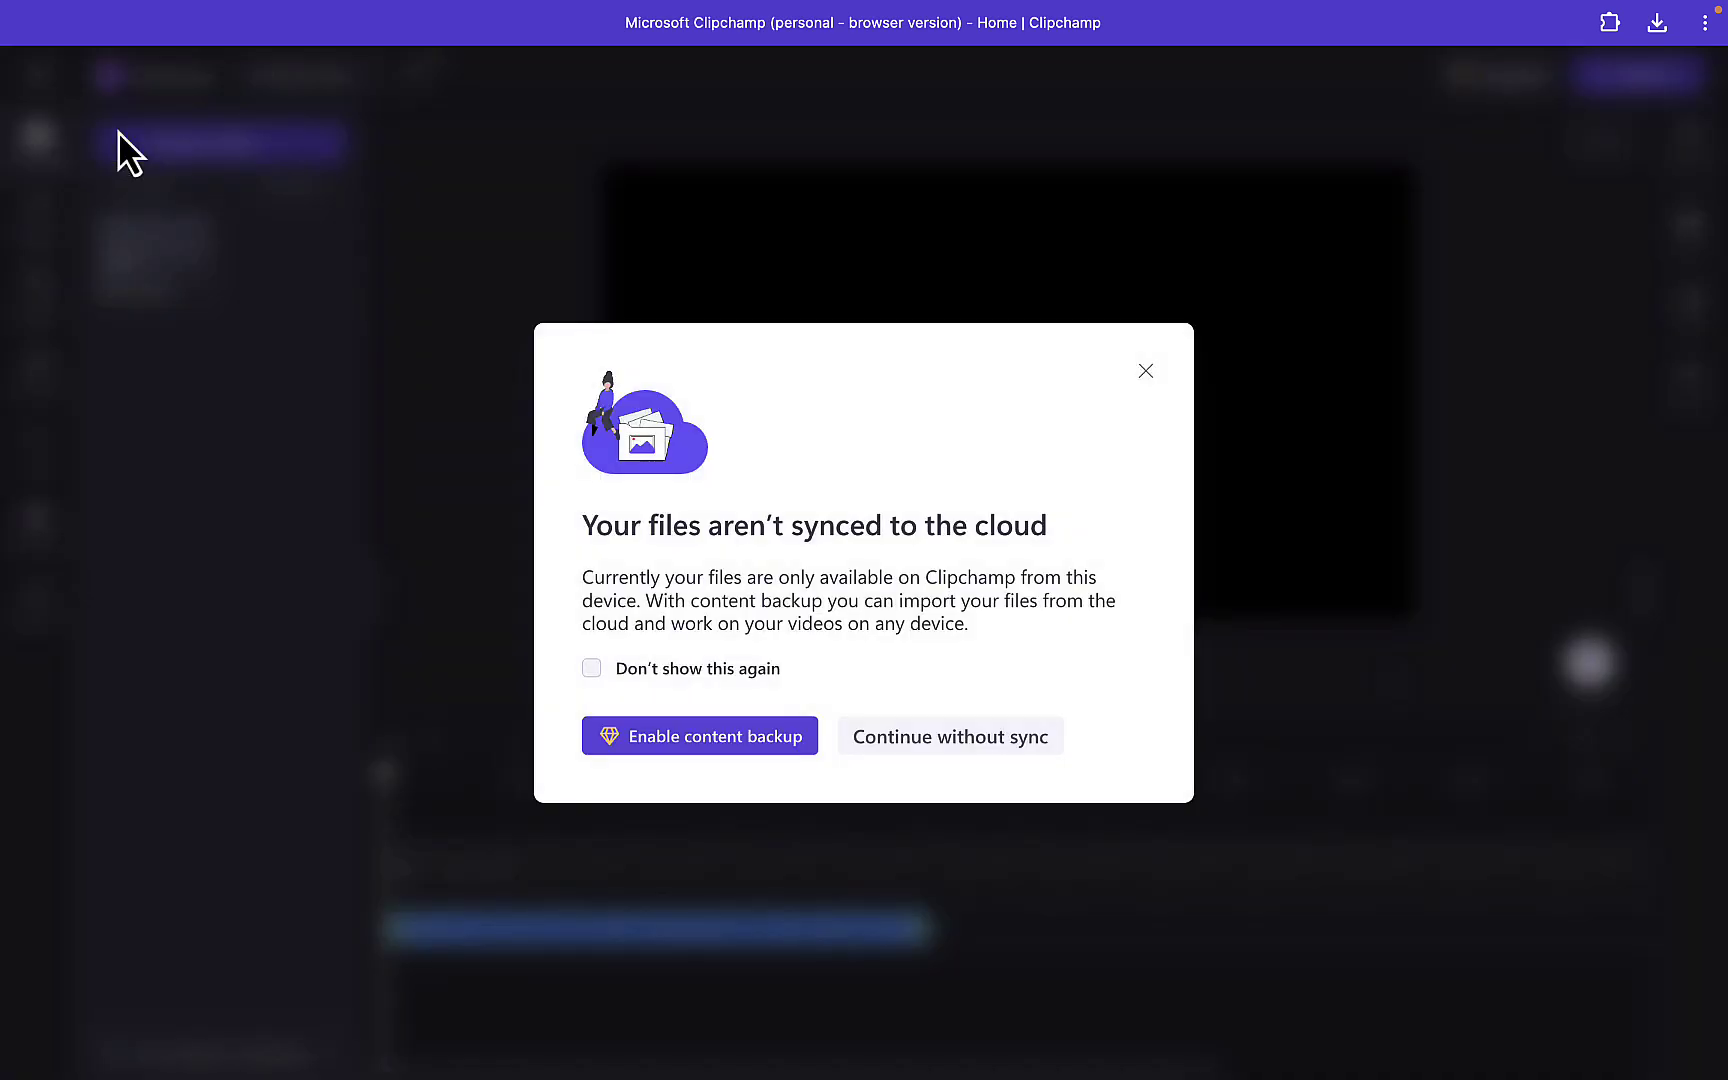
pyautogui.click(922, 742)
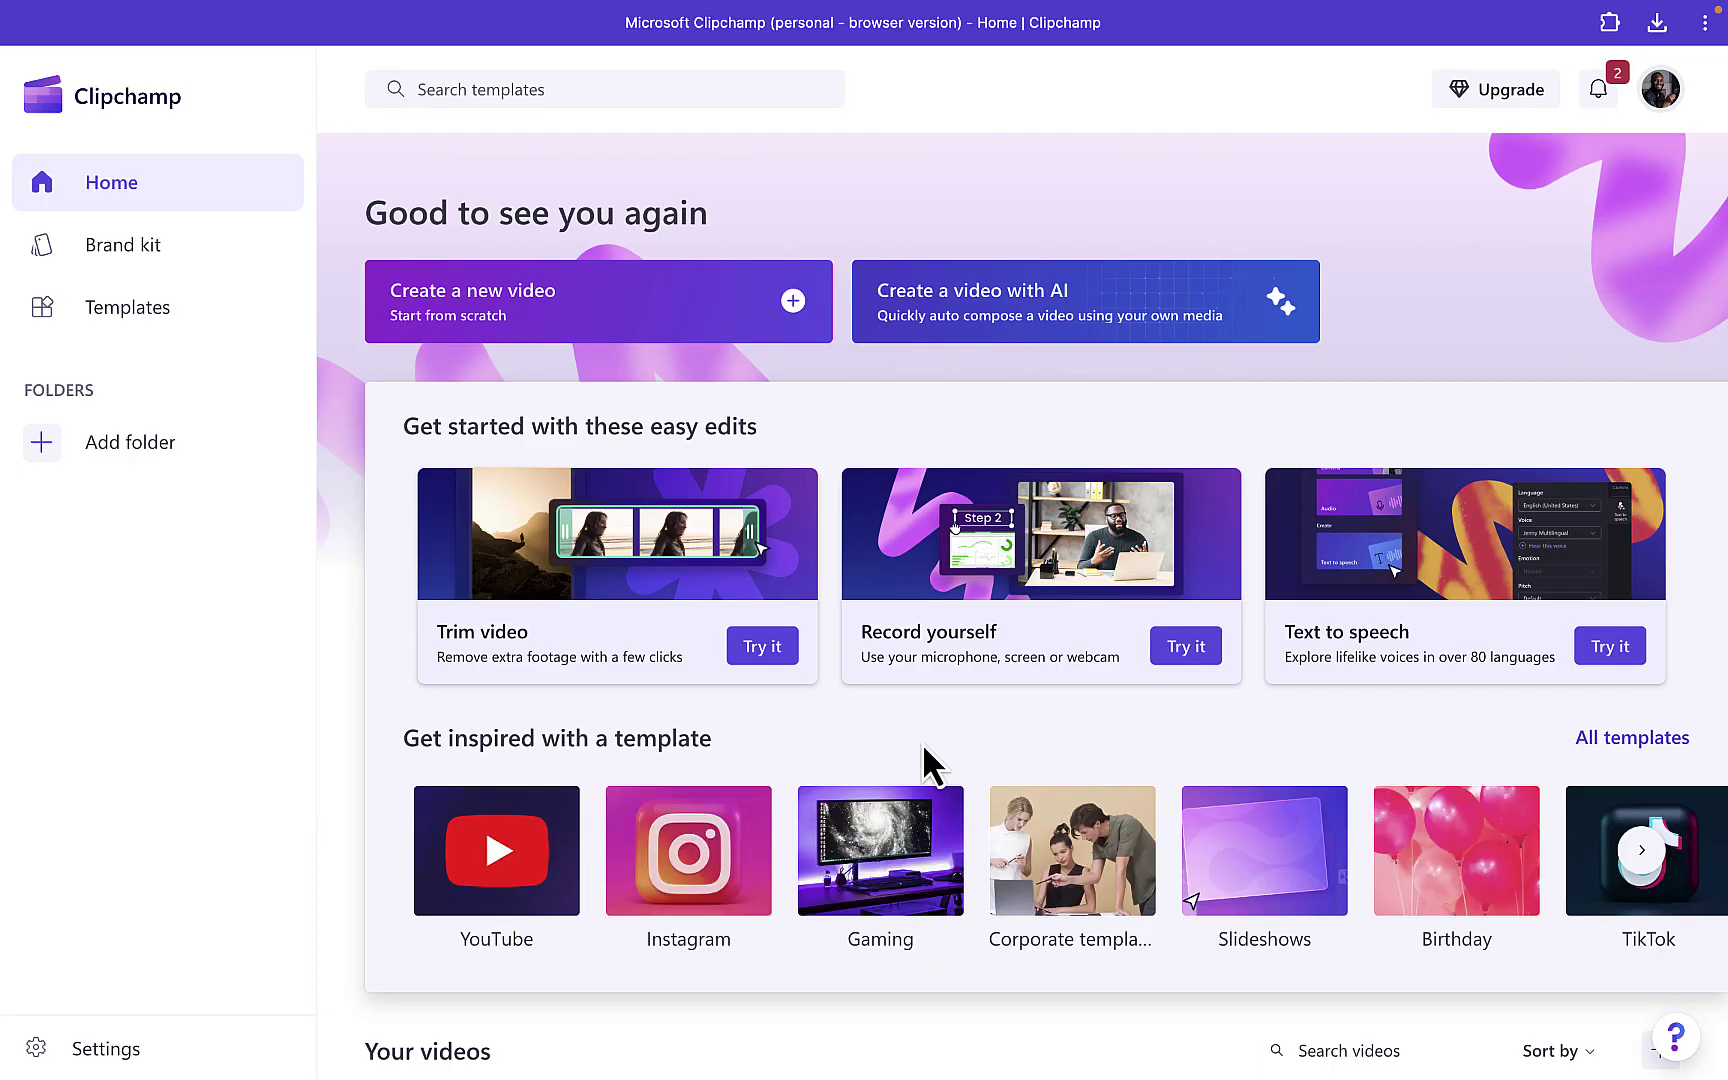
# Step: Scroll down to Your videos and reopen the first Untitled video project
pyautogui.scroll(-5, 922, 742)
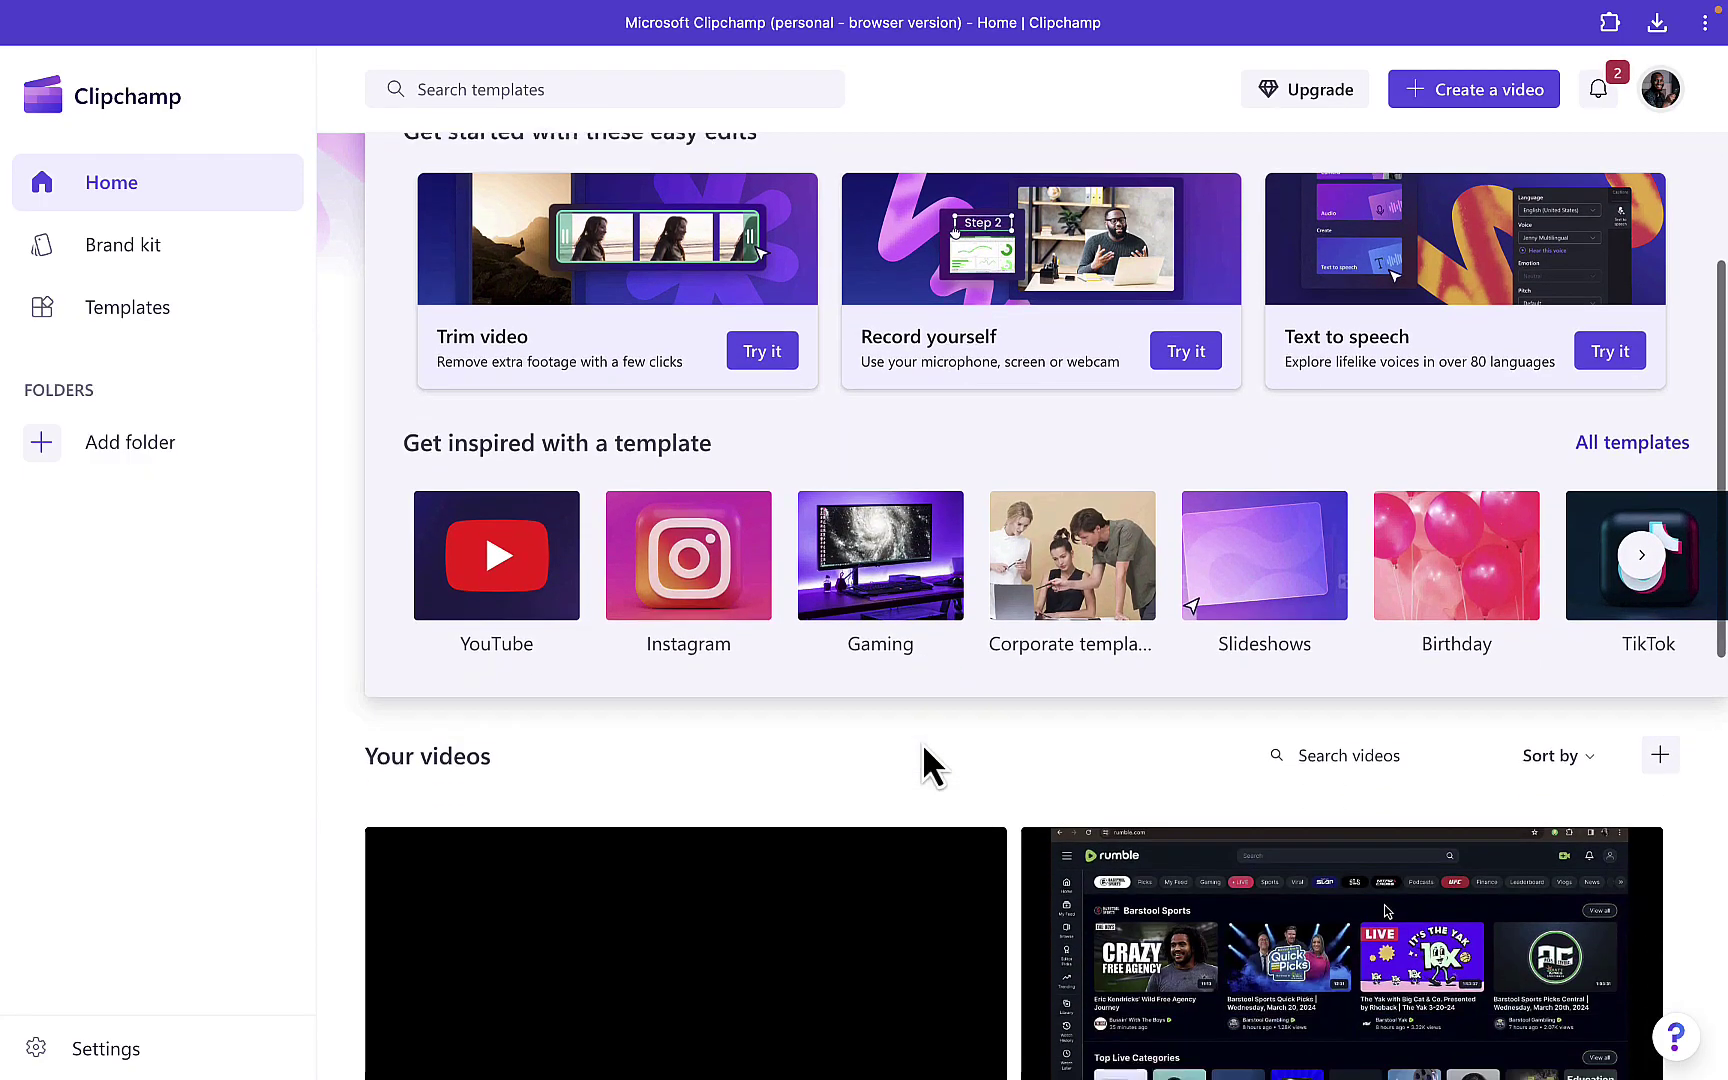
pyautogui.scroll(-1, 928, 760)
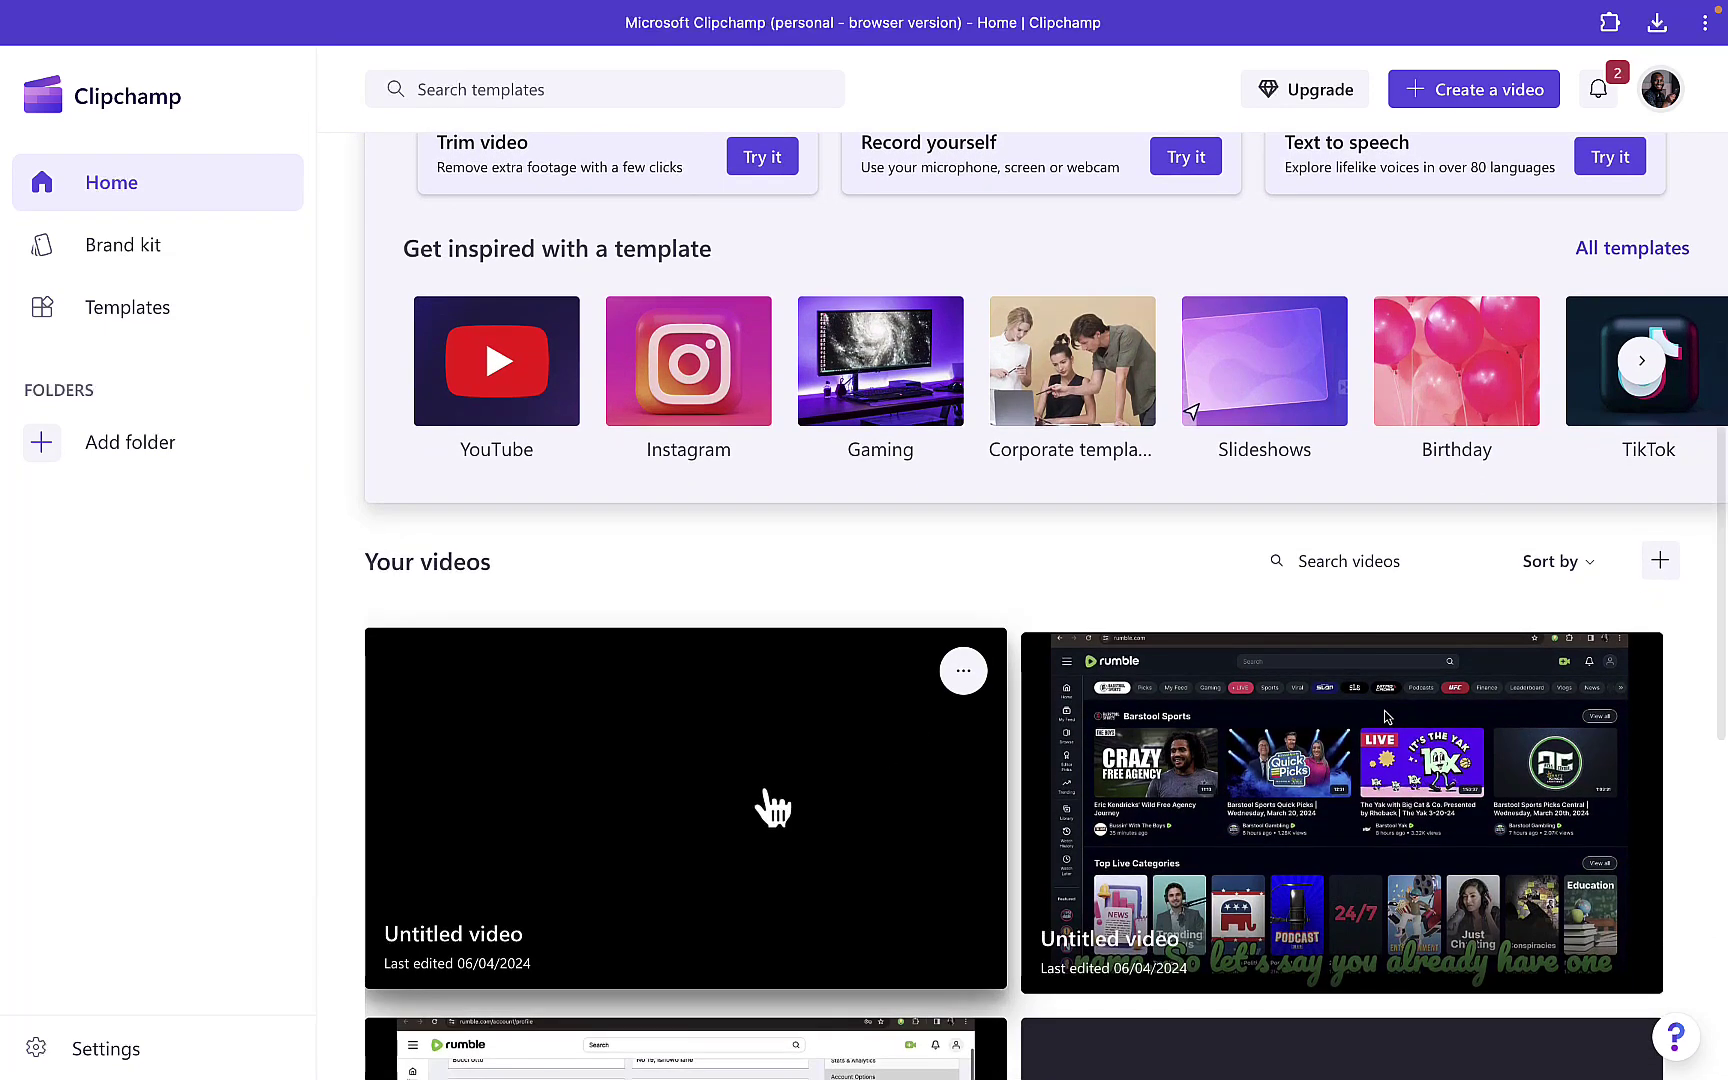
pyautogui.click(710, 810)
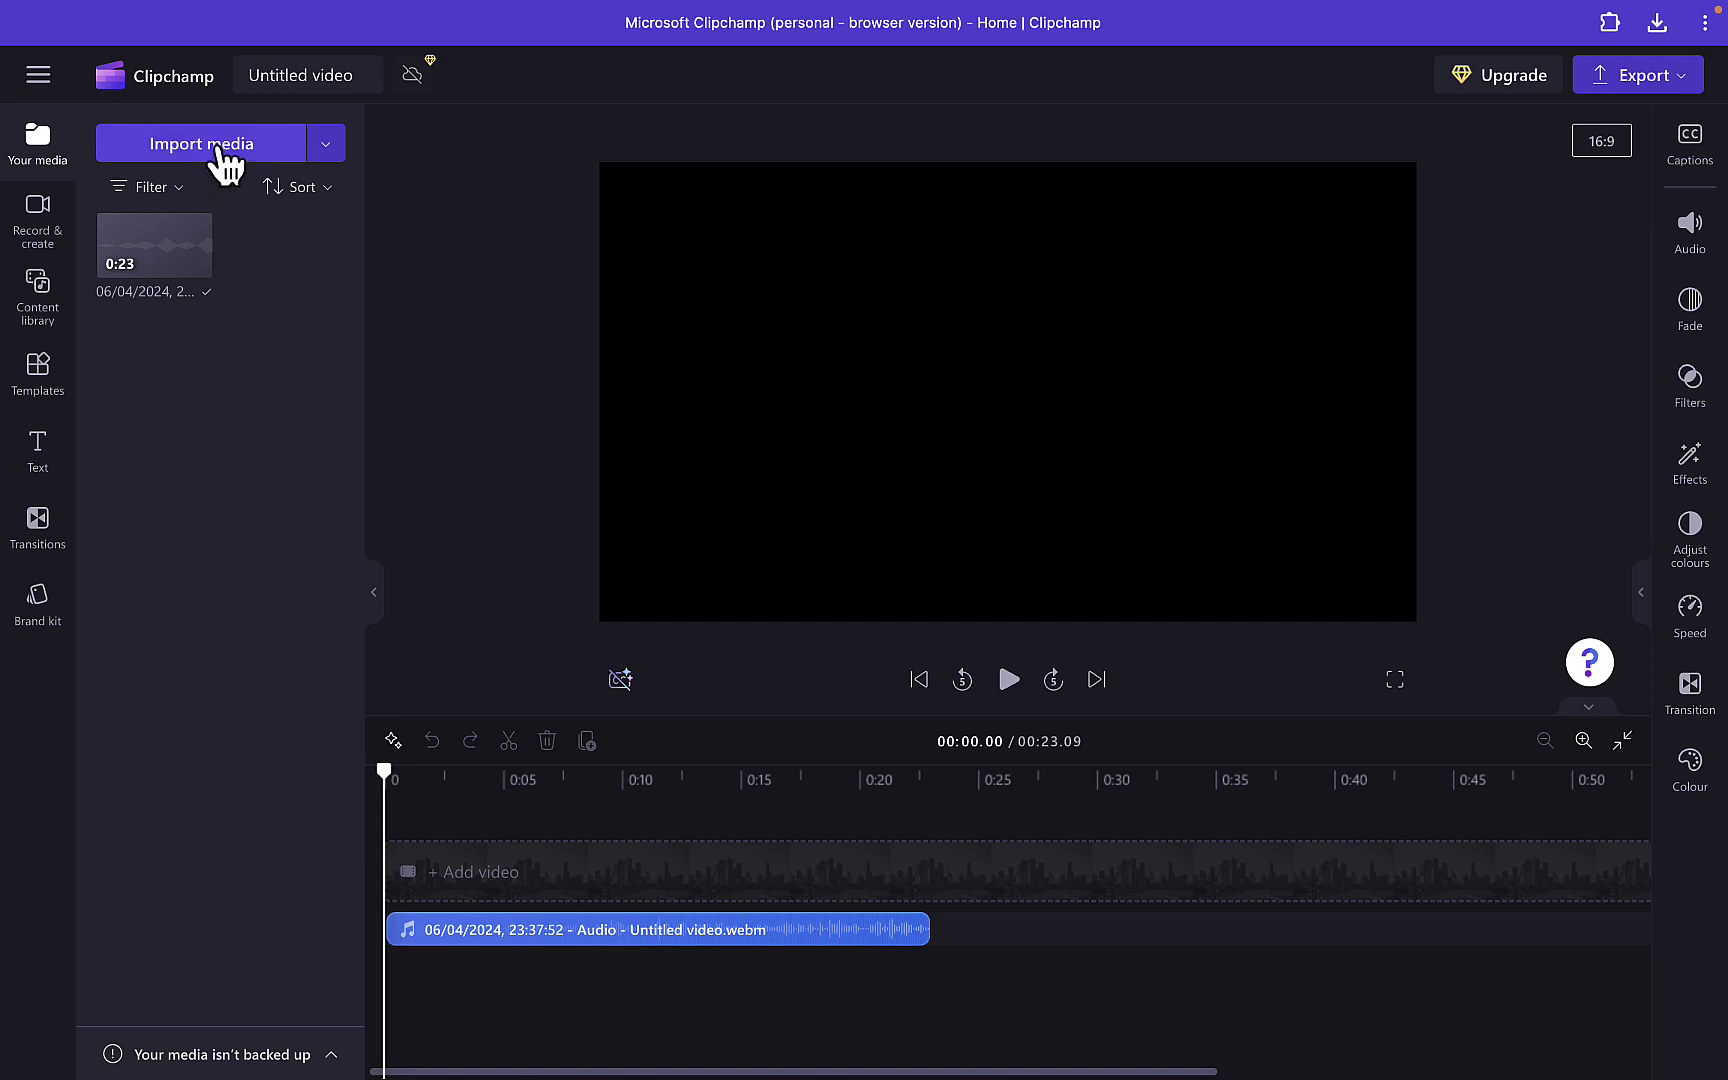
# Step: Check the Import media source options, try importing from the computer, then open the main menu
pyautogui.click(326, 147)
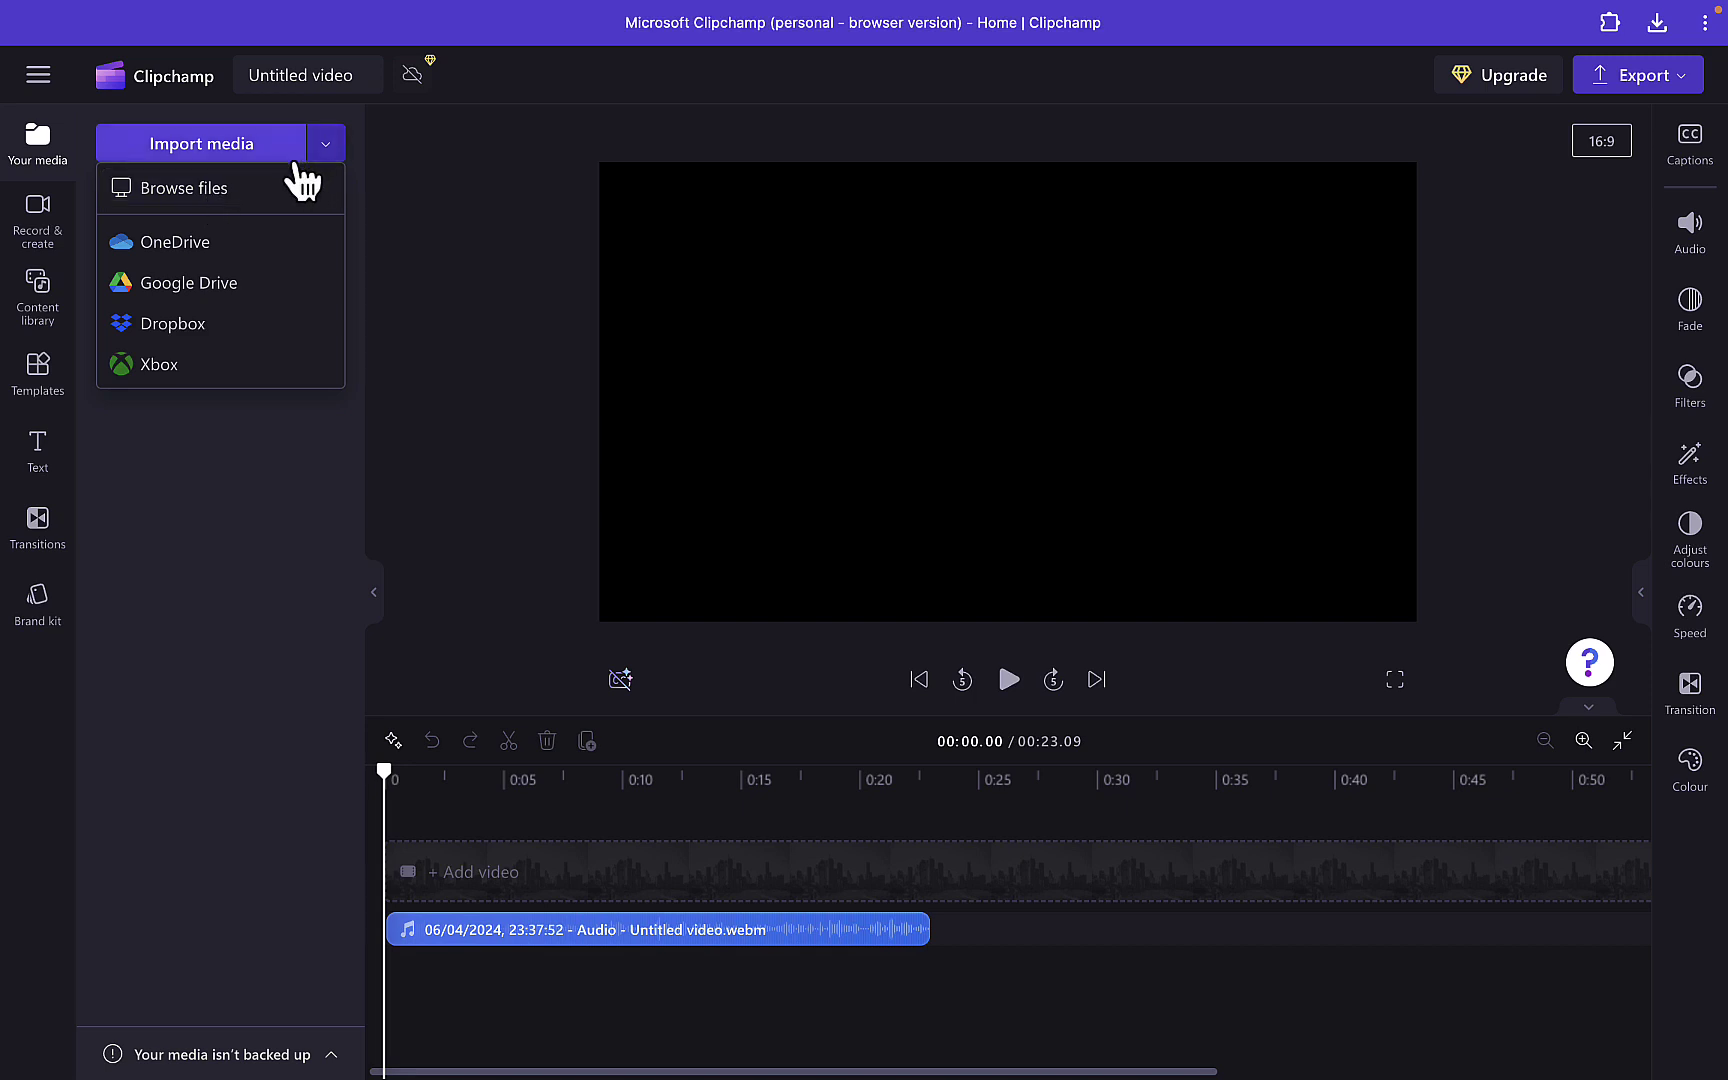
pyautogui.click(203, 199)
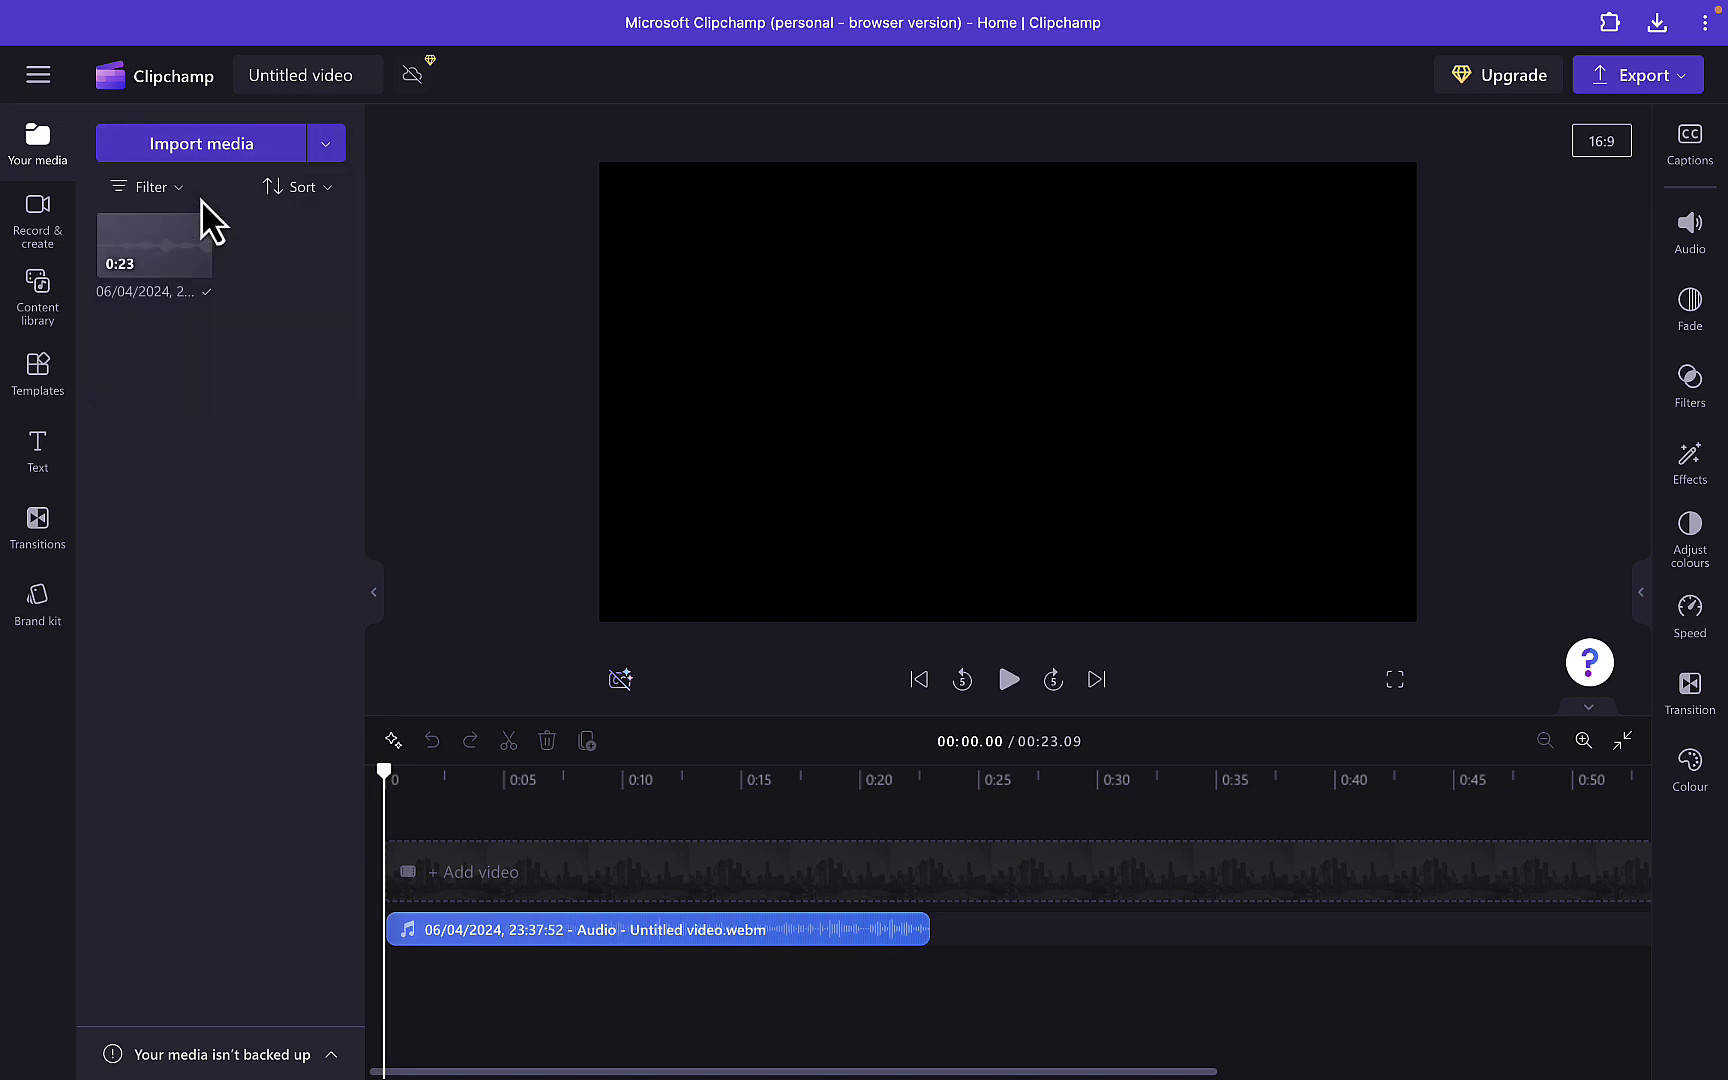
pyautogui.click(255, 150)
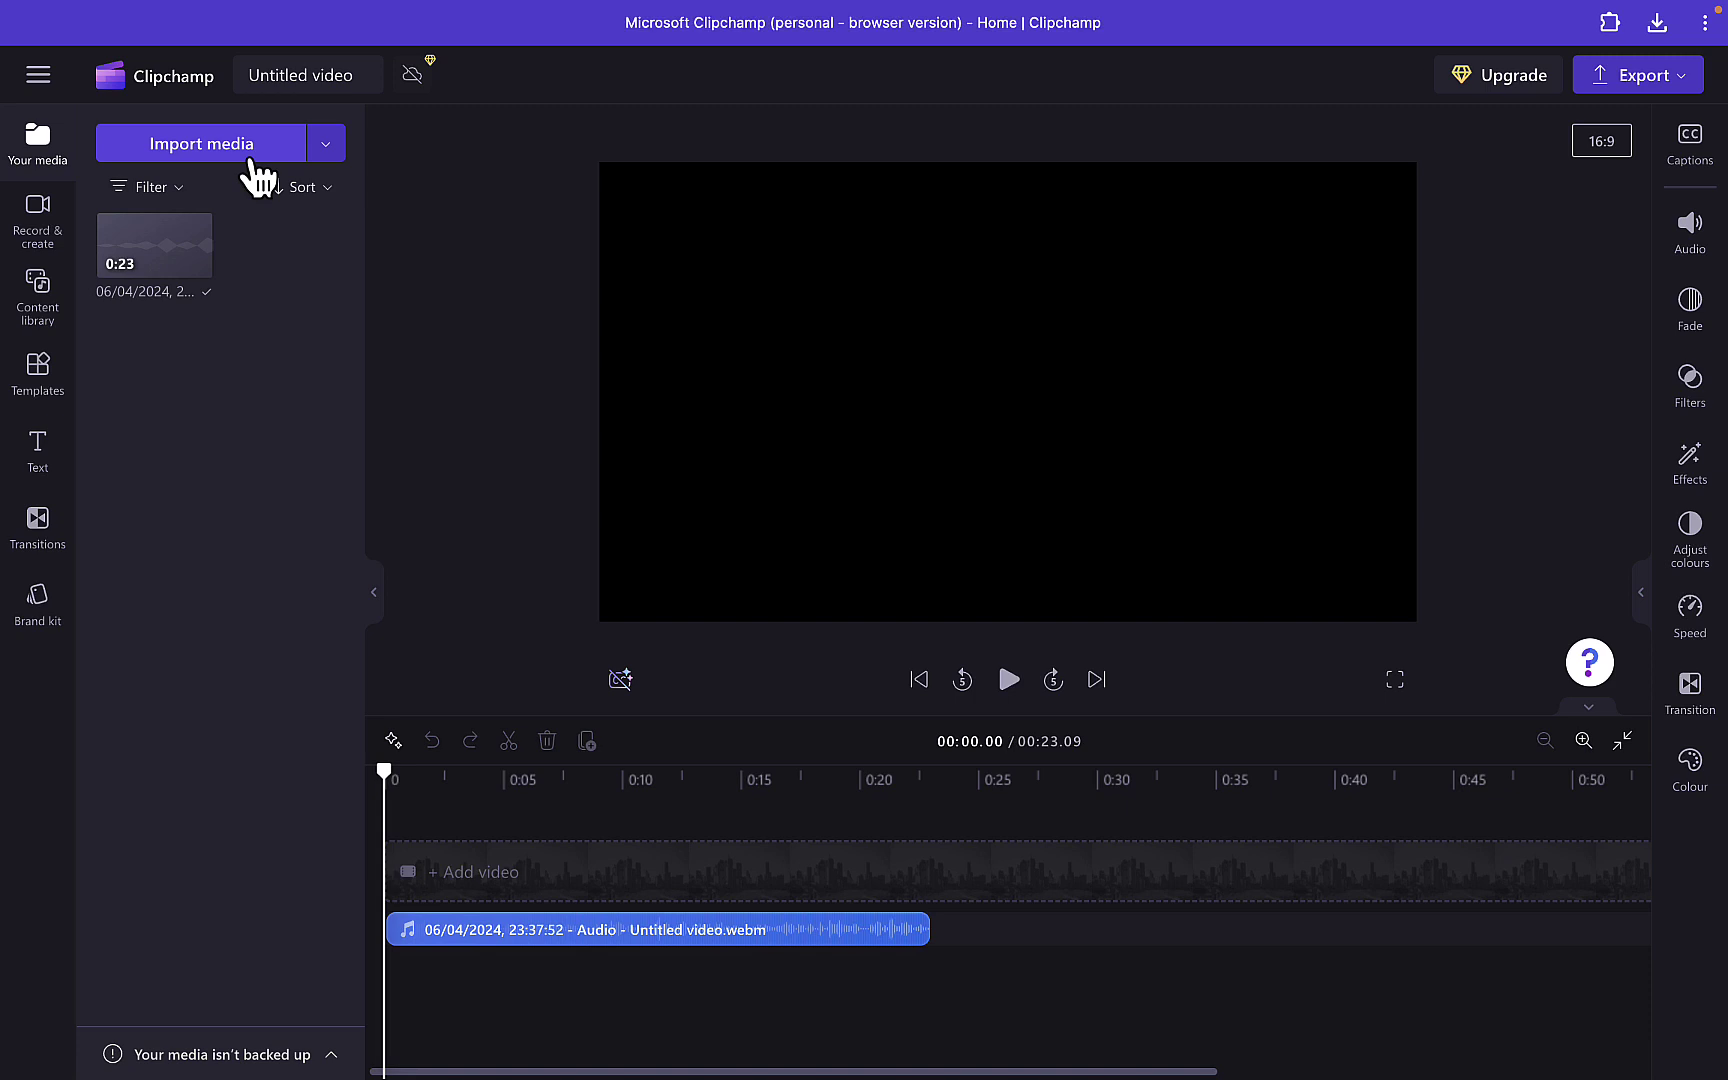
pyautogui.click(40, 78)
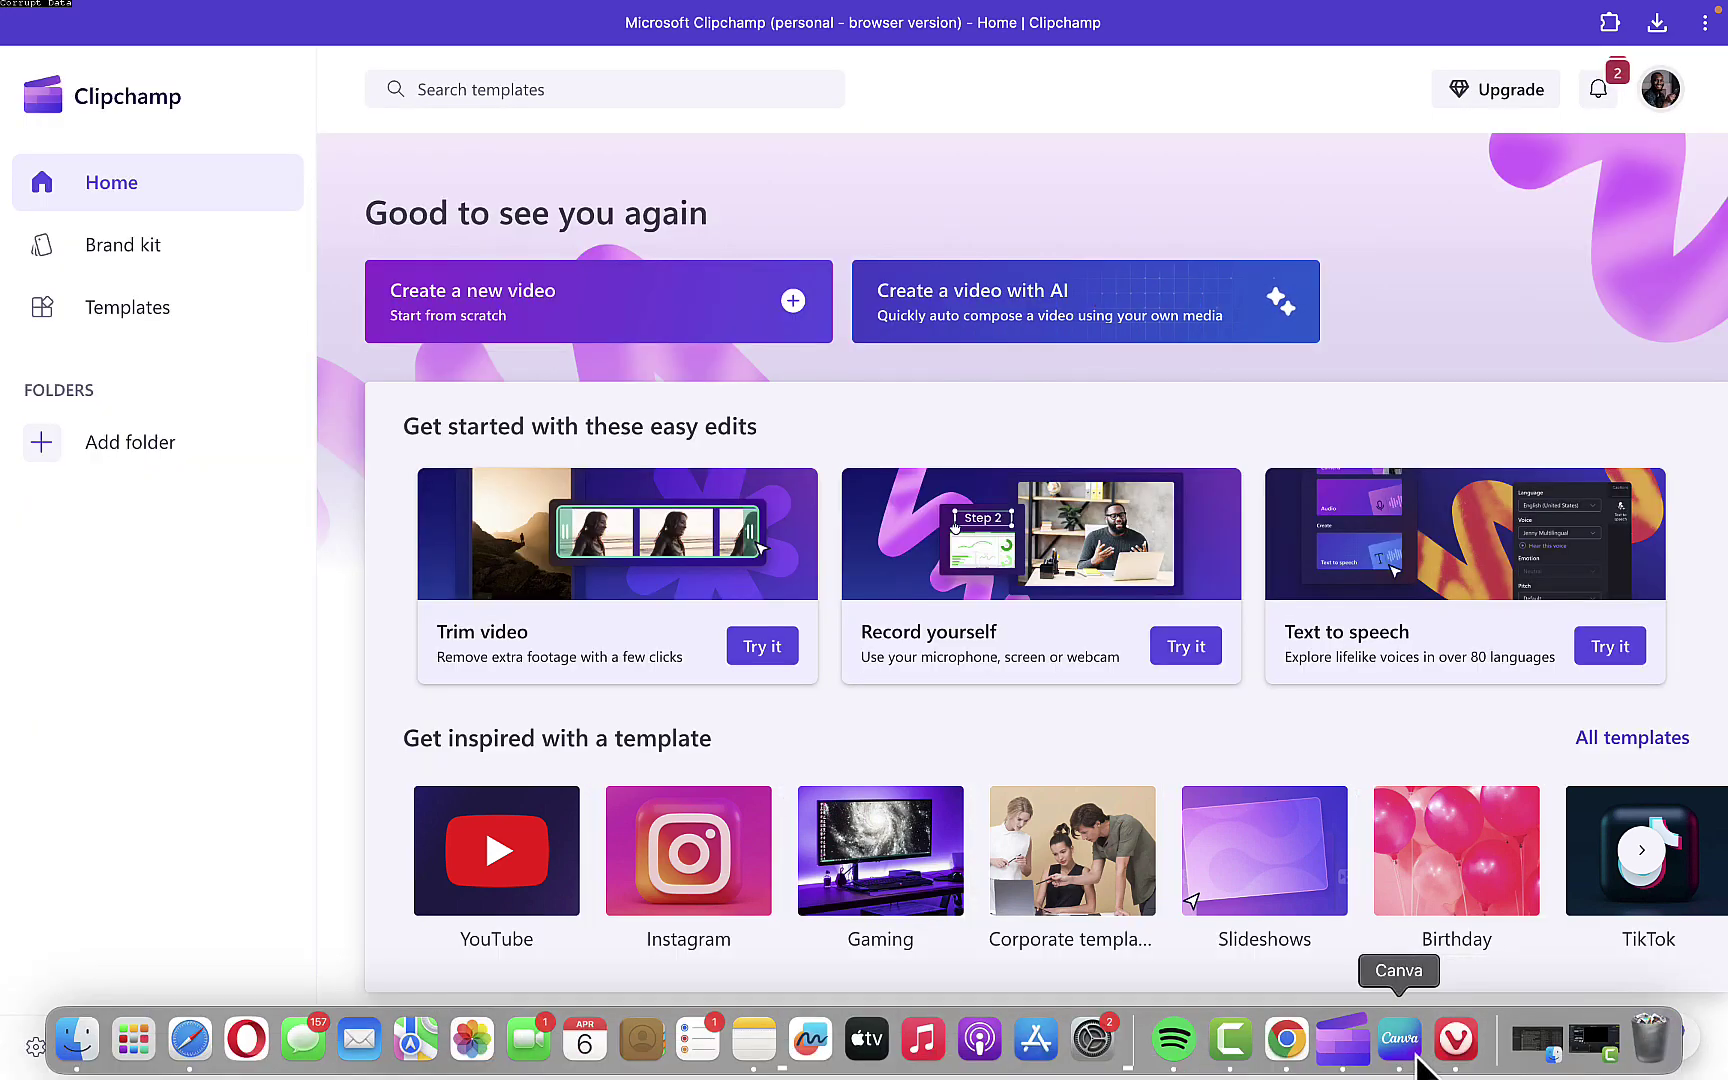
# Step: Quit Clipchamp from its Dock icon menu
pyautogui.click(1349, 1057)
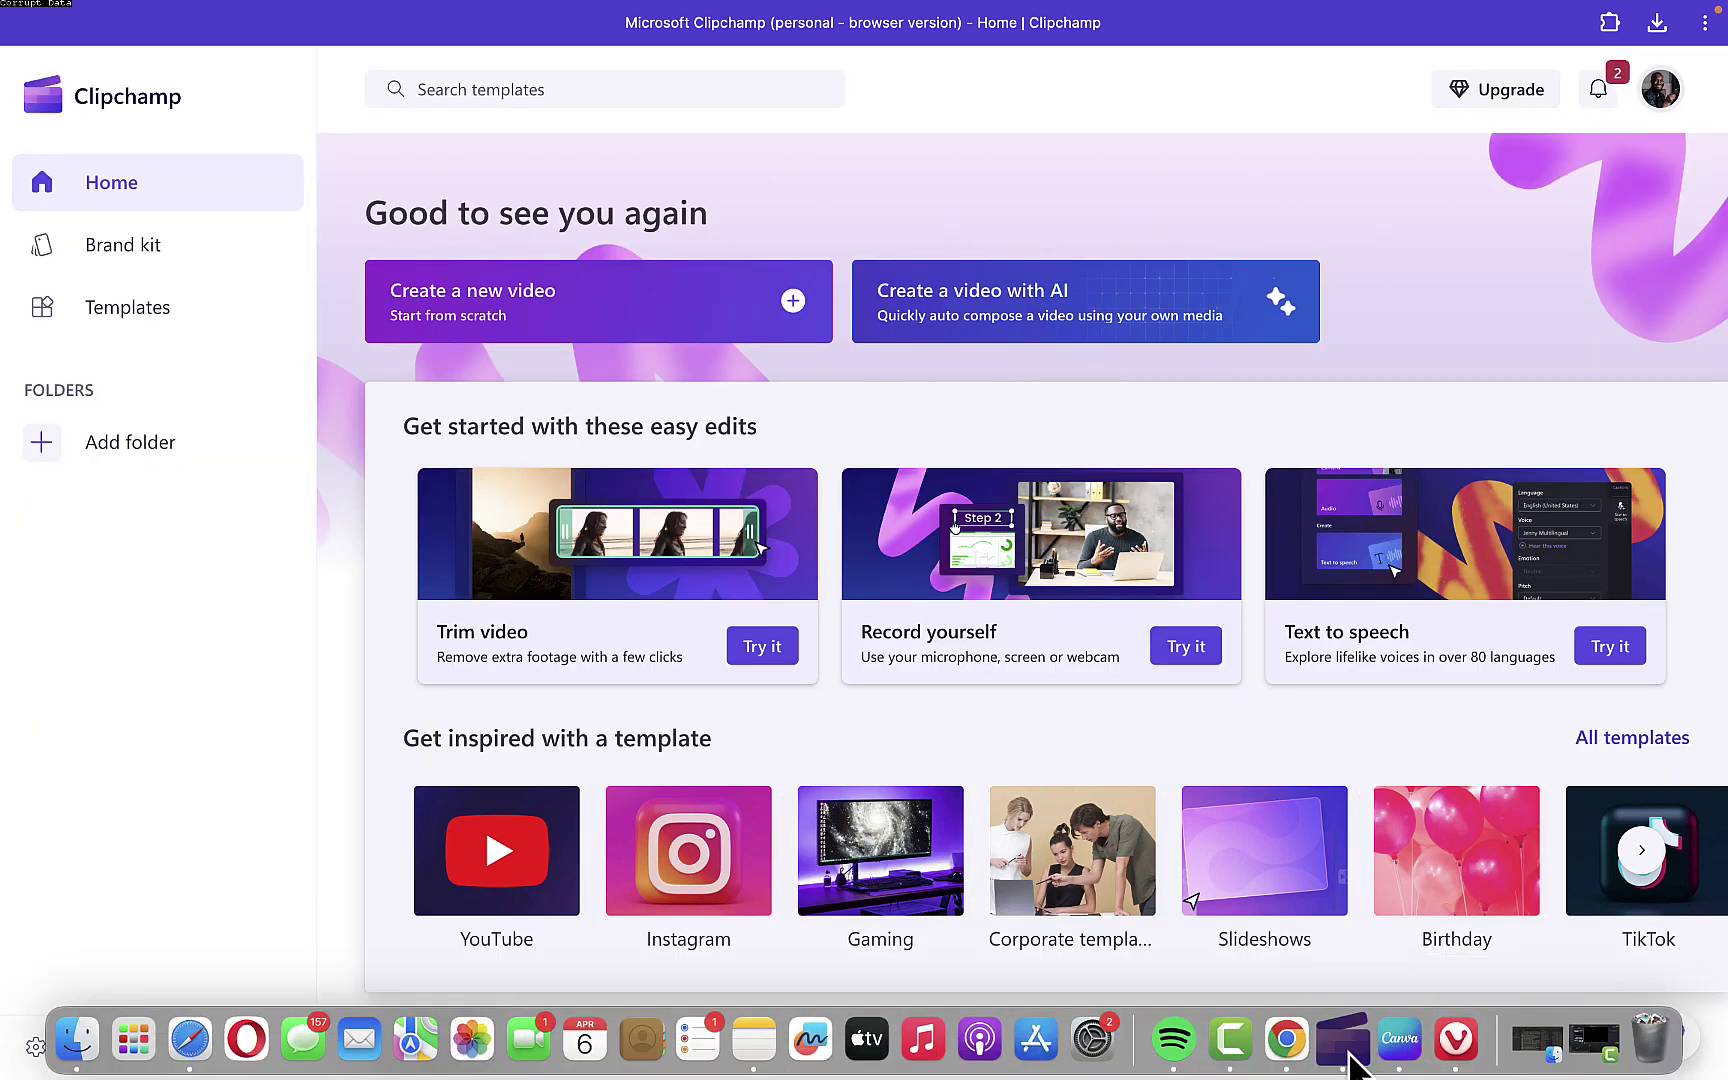
pyautogui.rightClick(1350, 1055)
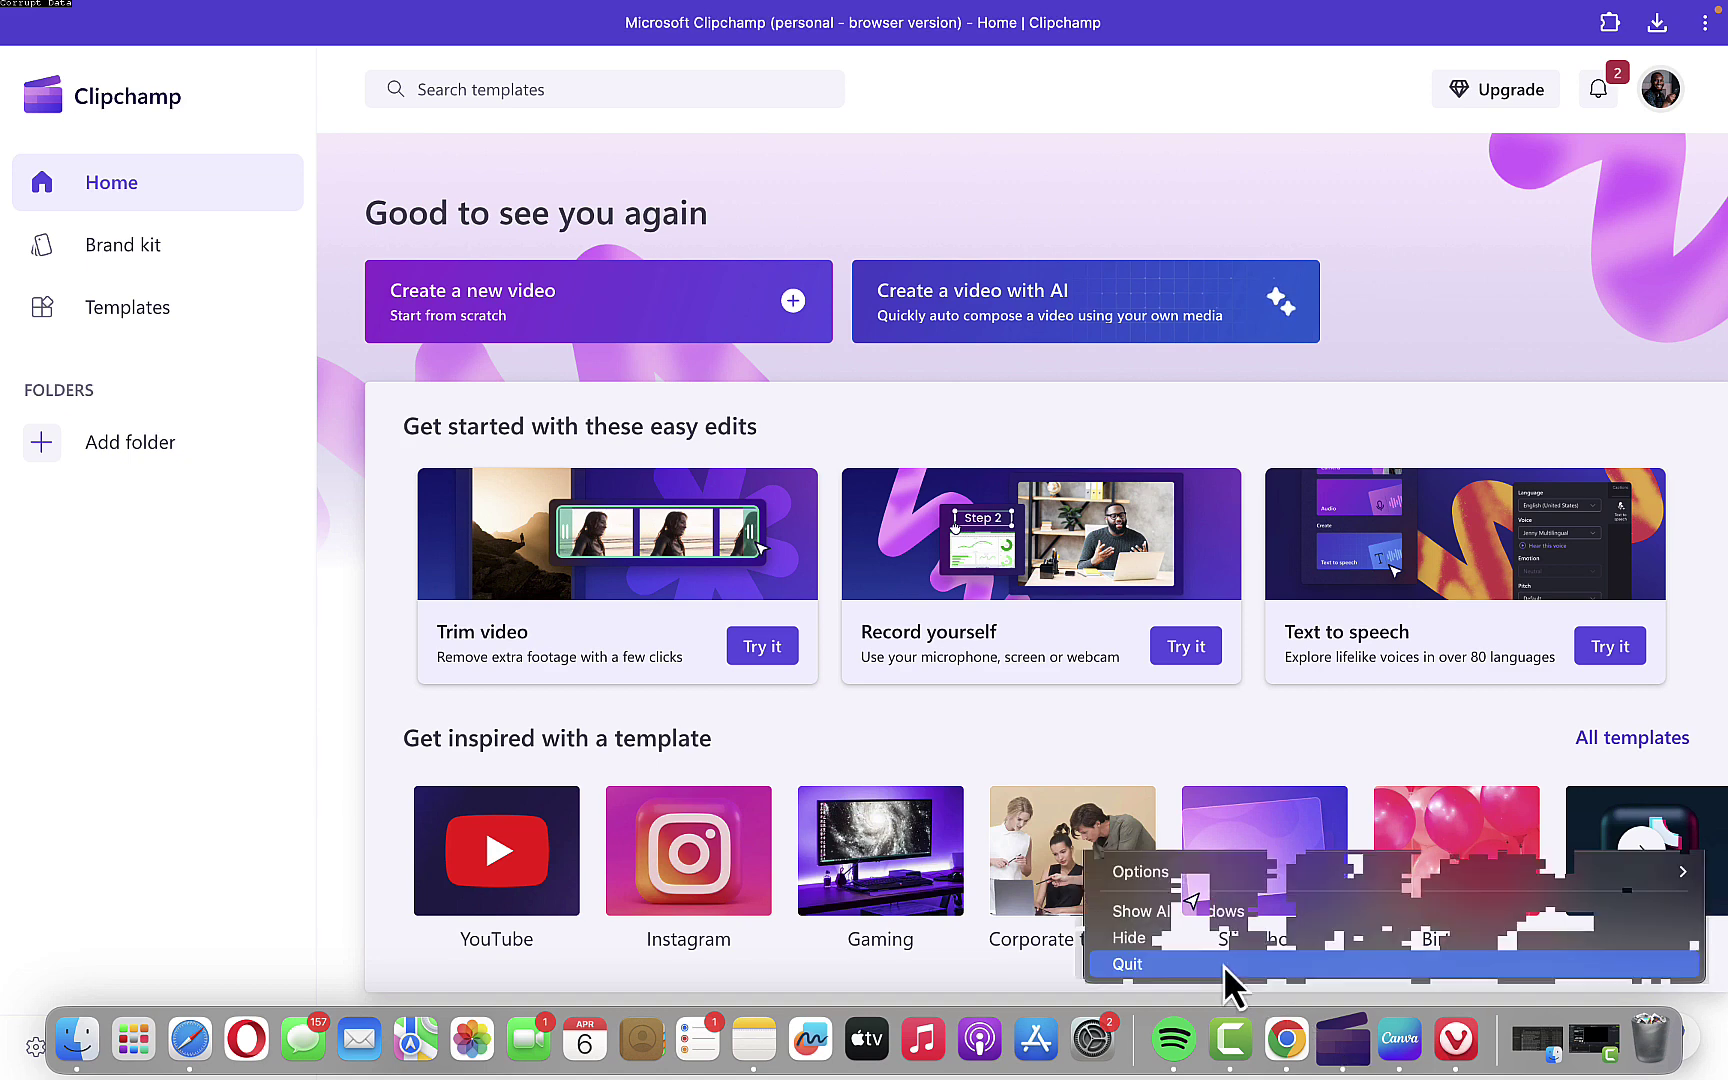
pyautogui.click(1162, 965)
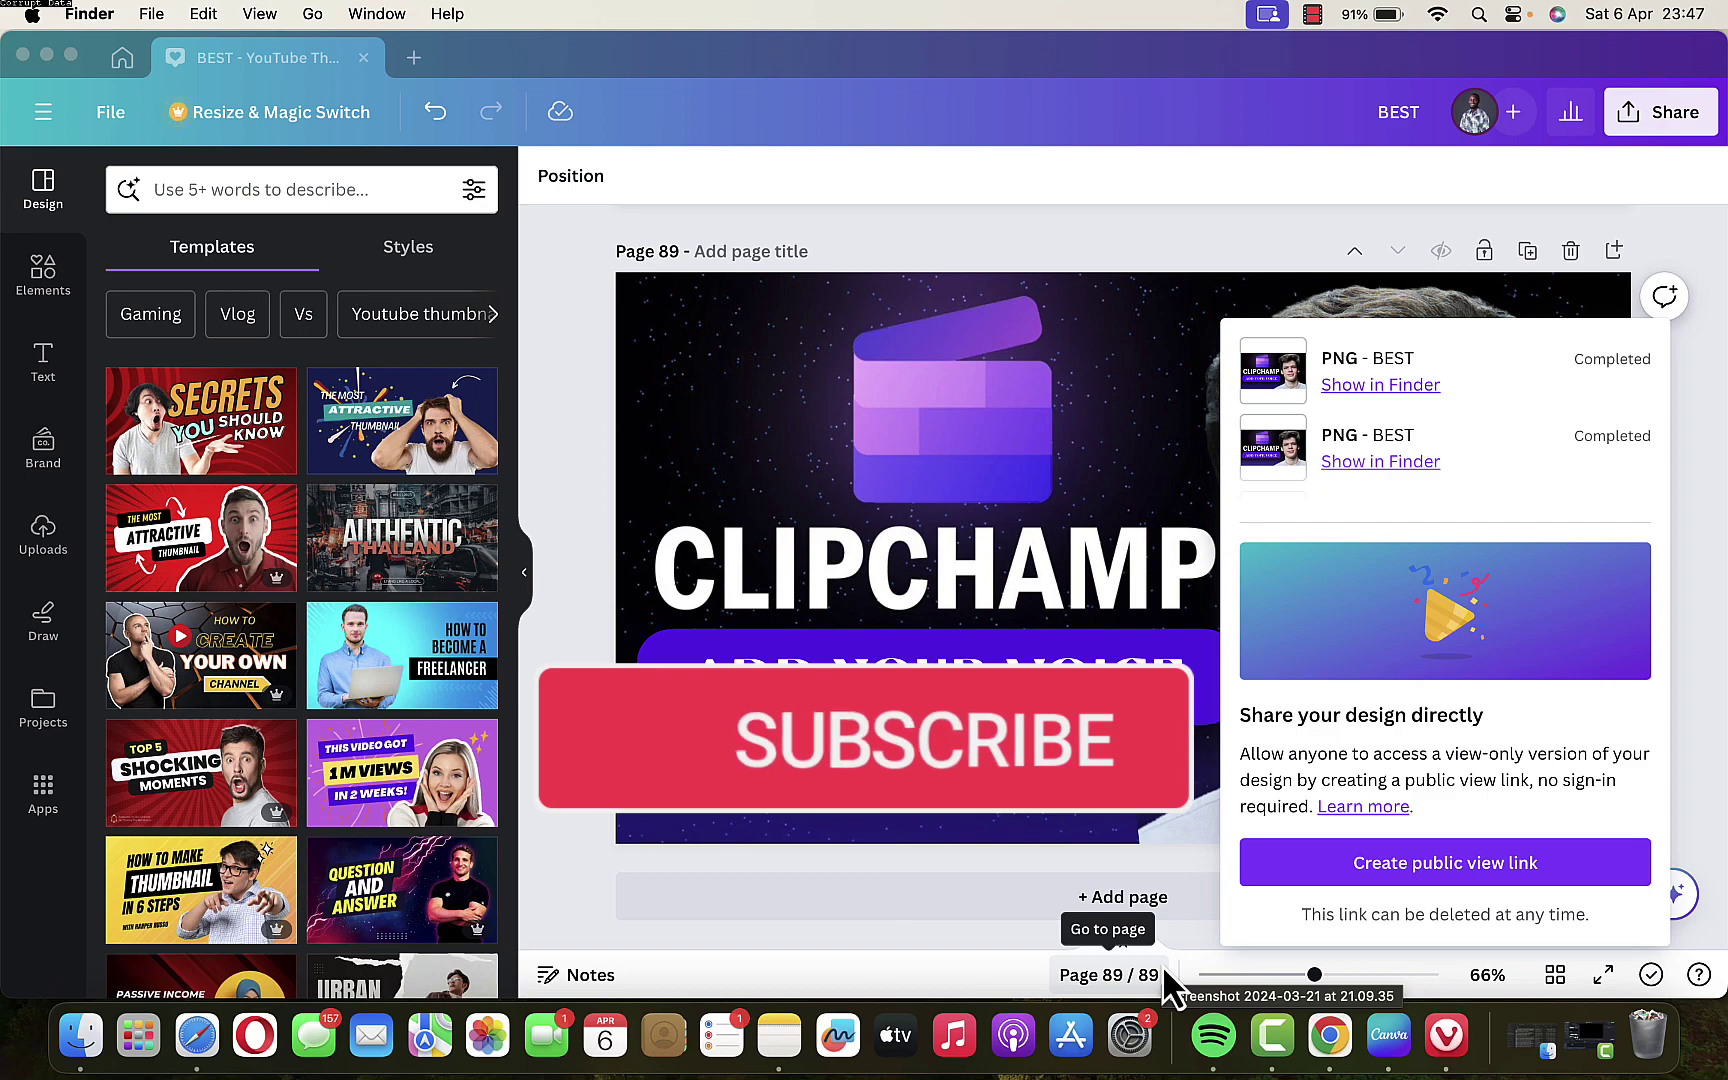
# Step: Relaunch Clipchamp from Launchpad and make its window full screen
pyautogui.click(128, 1035)
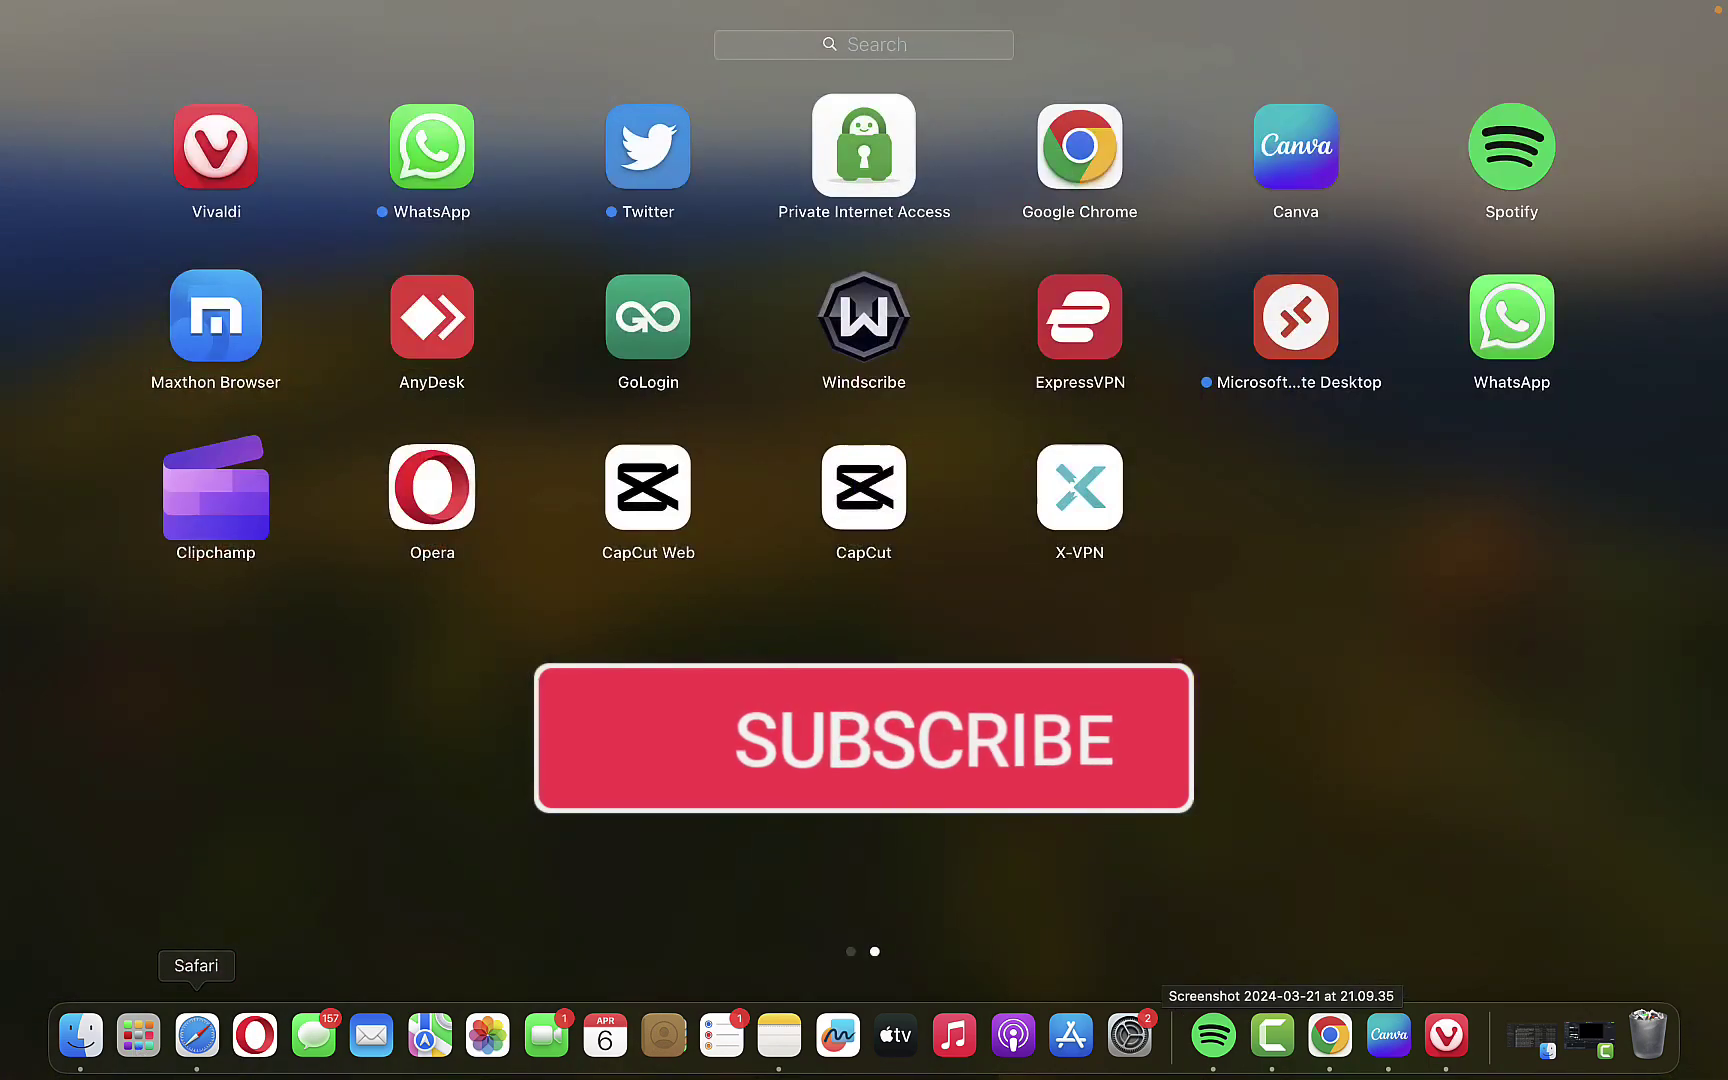
pyautogui.click(225, 510)
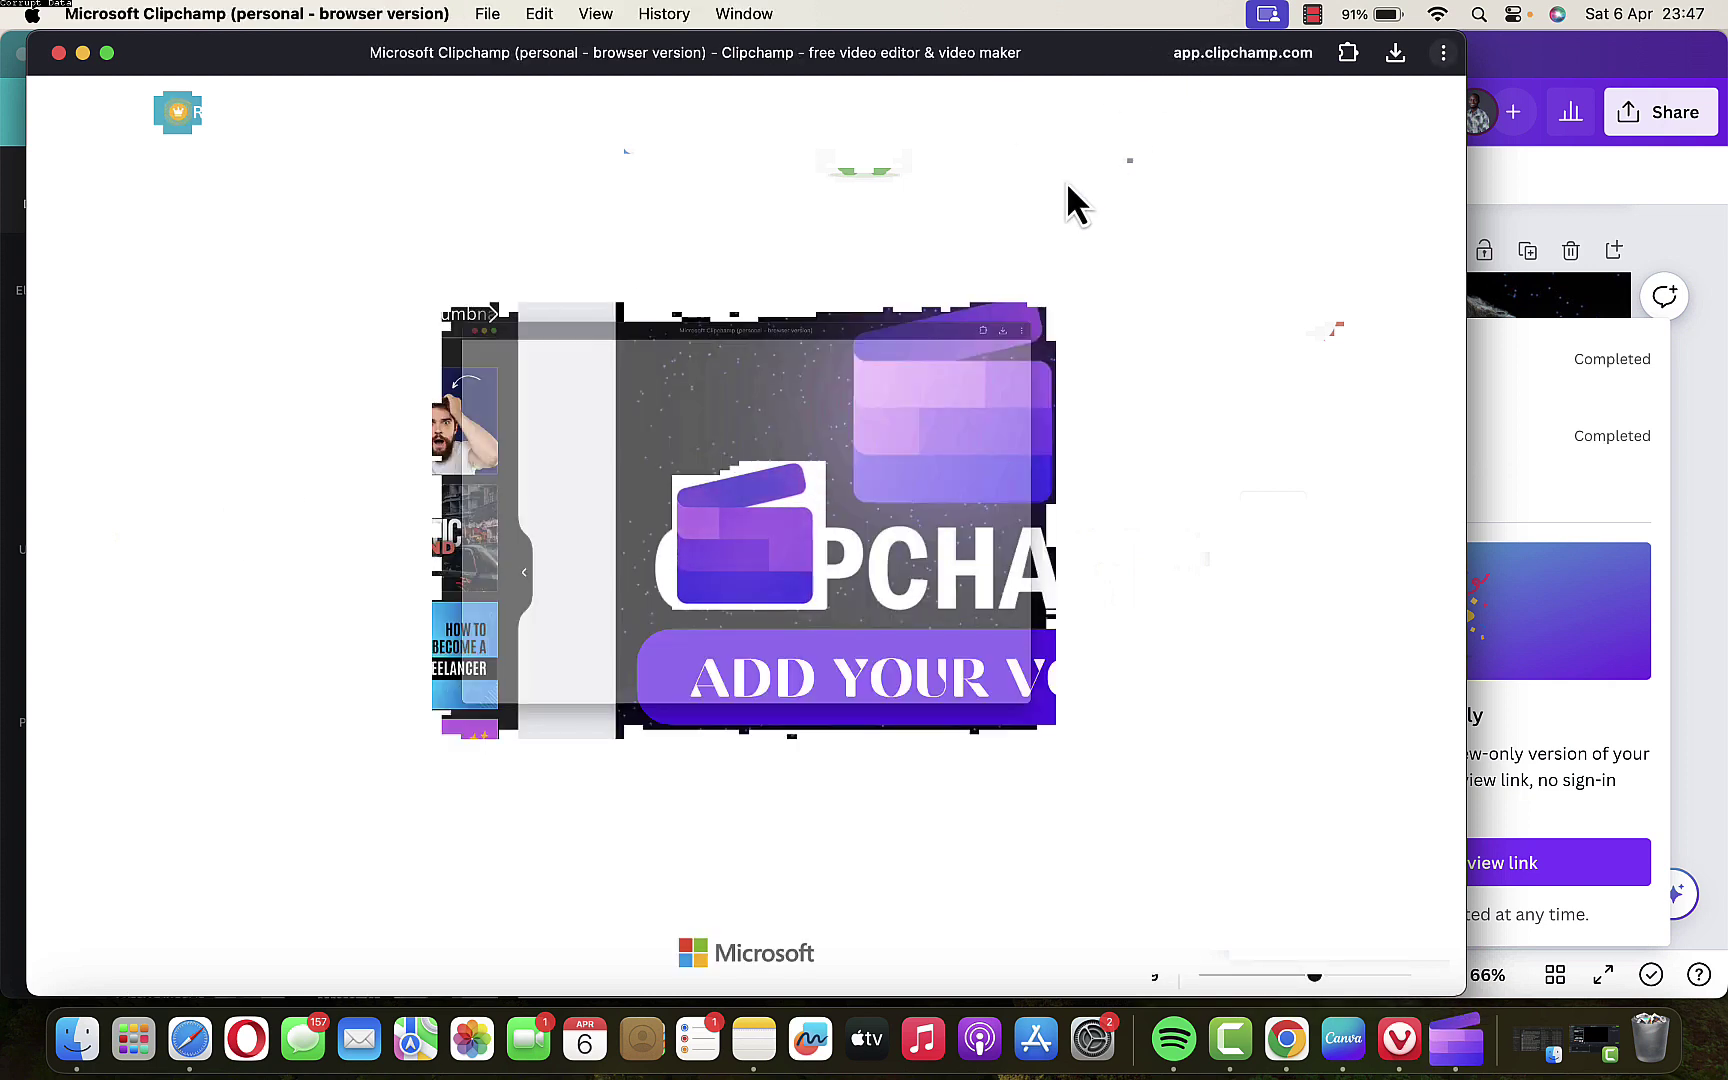
pyautogui.press('ctrl+super+f')
pyautogui.click(107, 54)
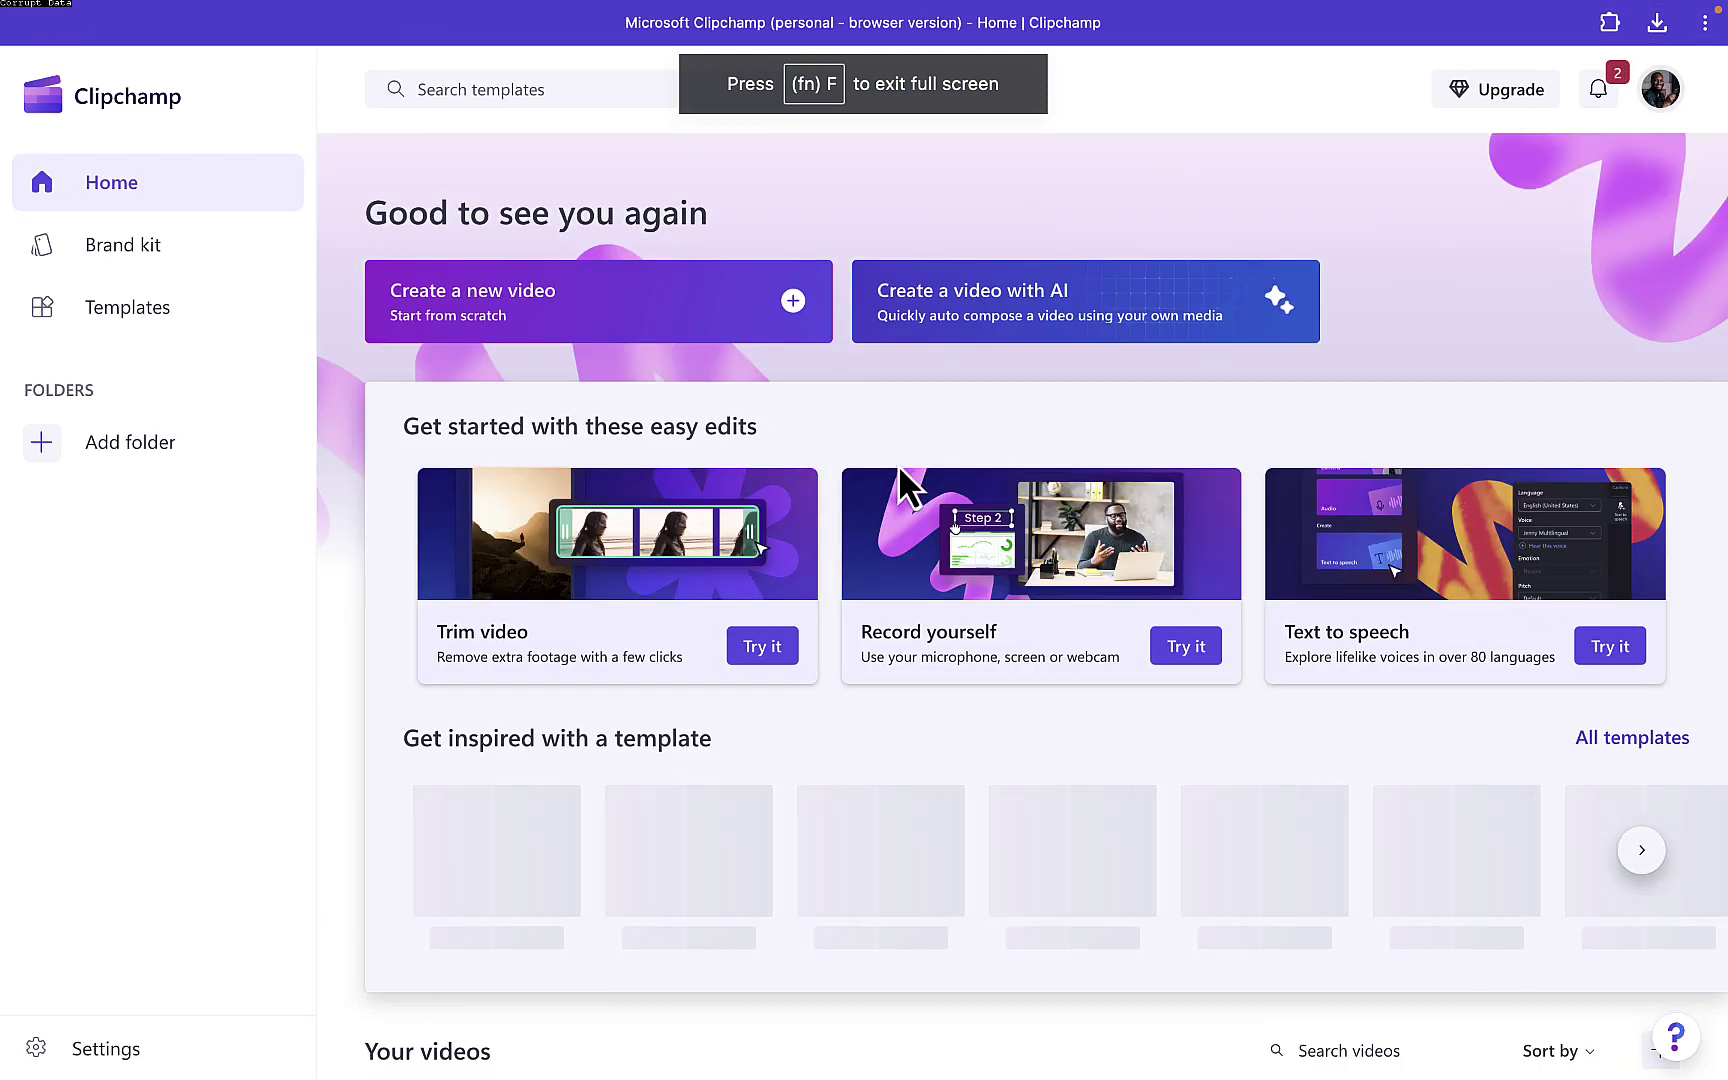
# Step: Scroll to Your videos and open the first Untitled video card in the editor
pyautogui.scroll(-6, 898, 464)
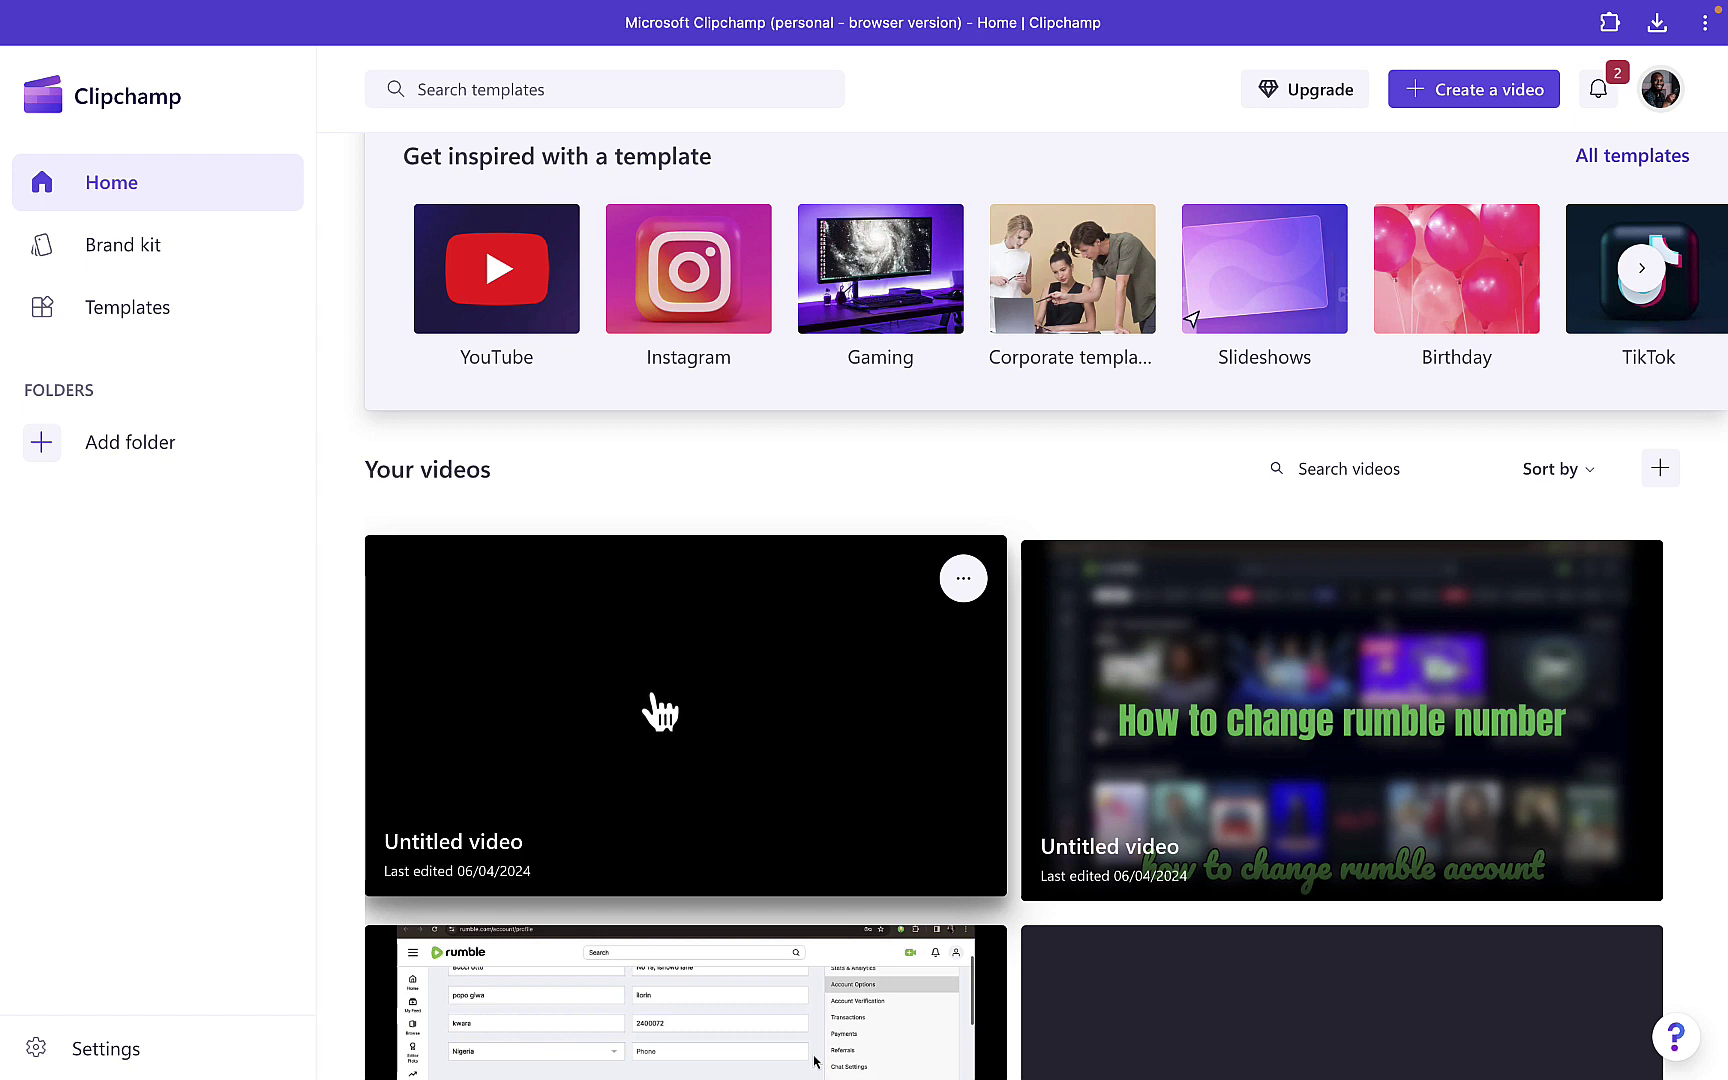
pyautogui.click(725, 705)
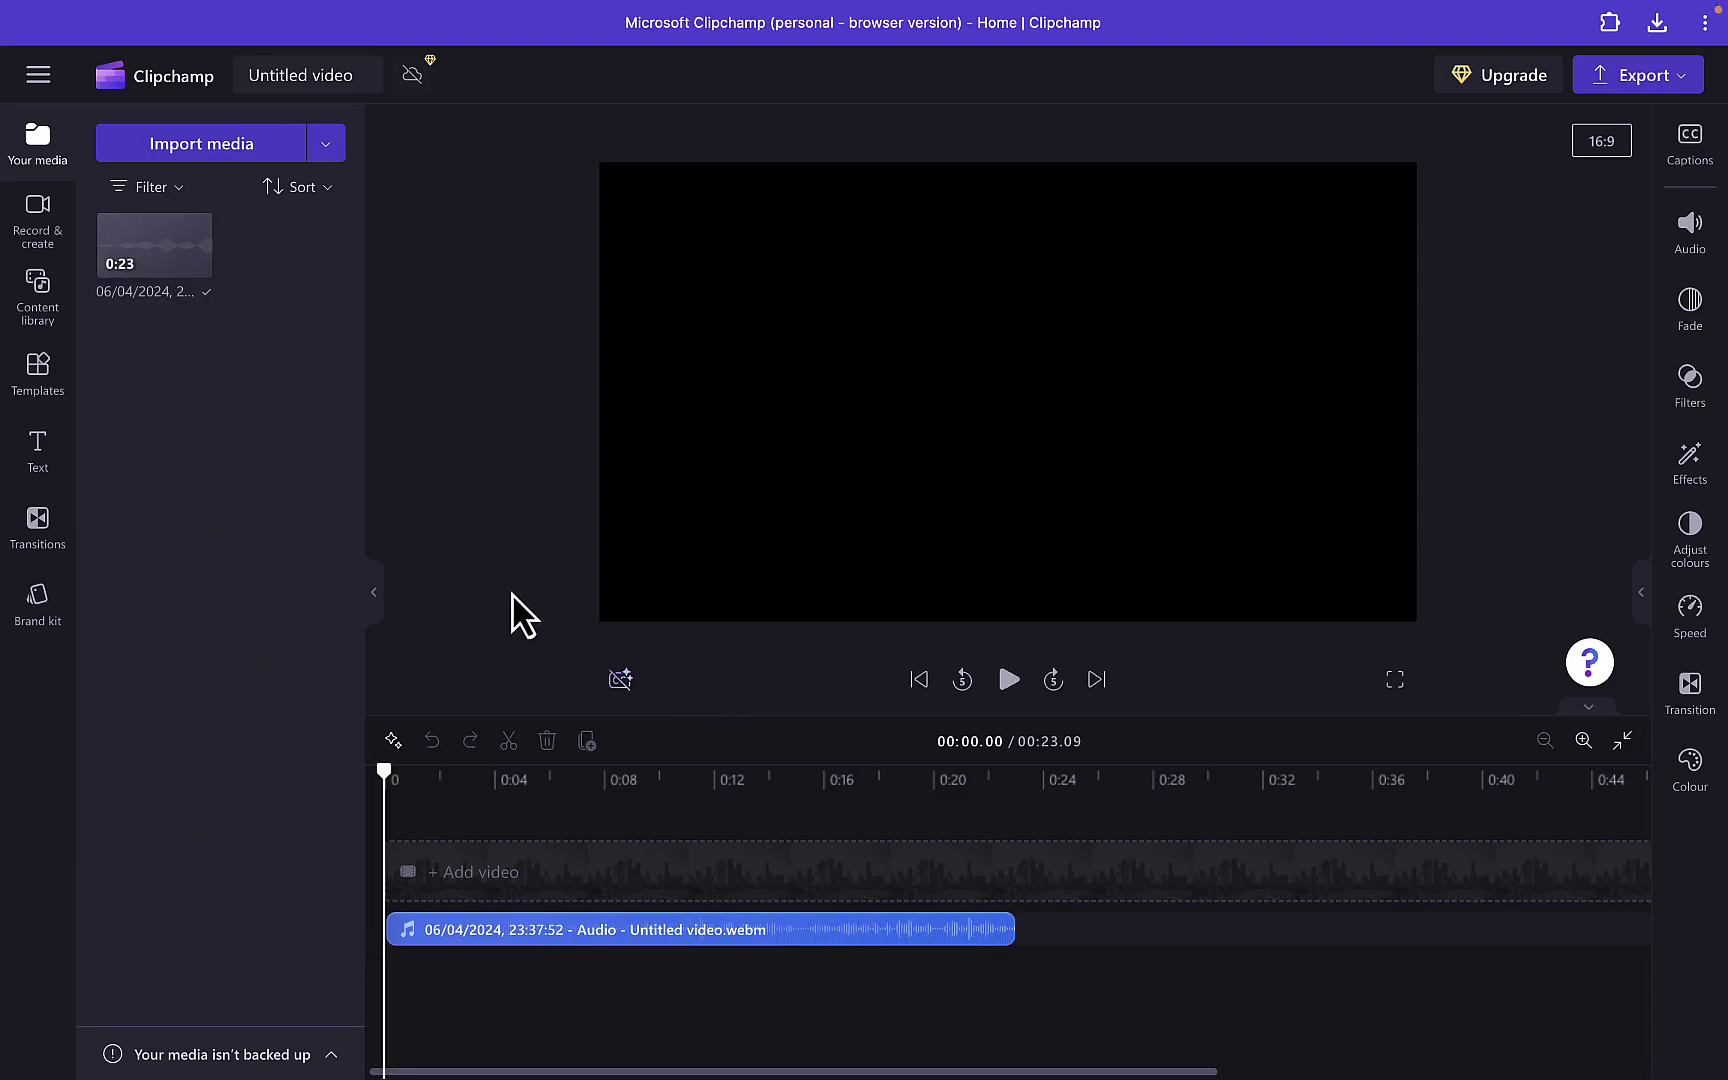
# Step: From Import media, search the computer's files for 'CLIPCHAMP'
pyautogui.click(229, 168)
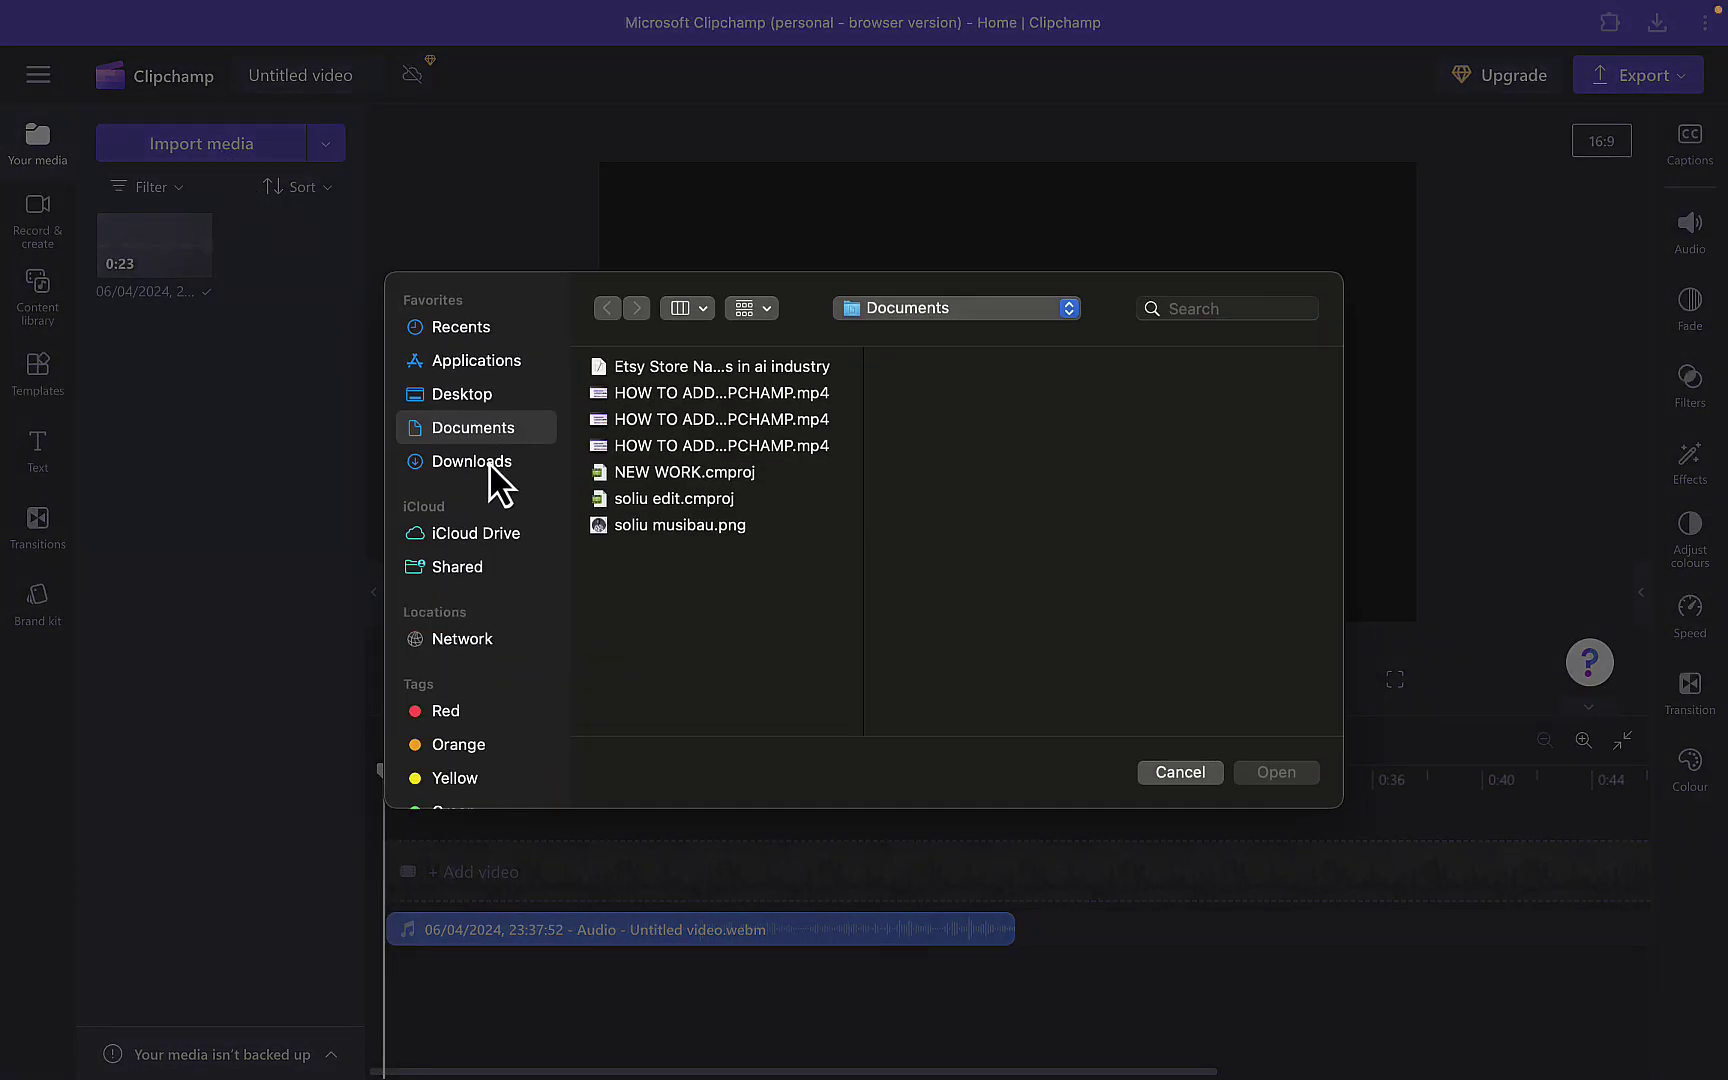
pyautogui.click(1216, 306)
pyautogui.write('clipchamp voice-over')
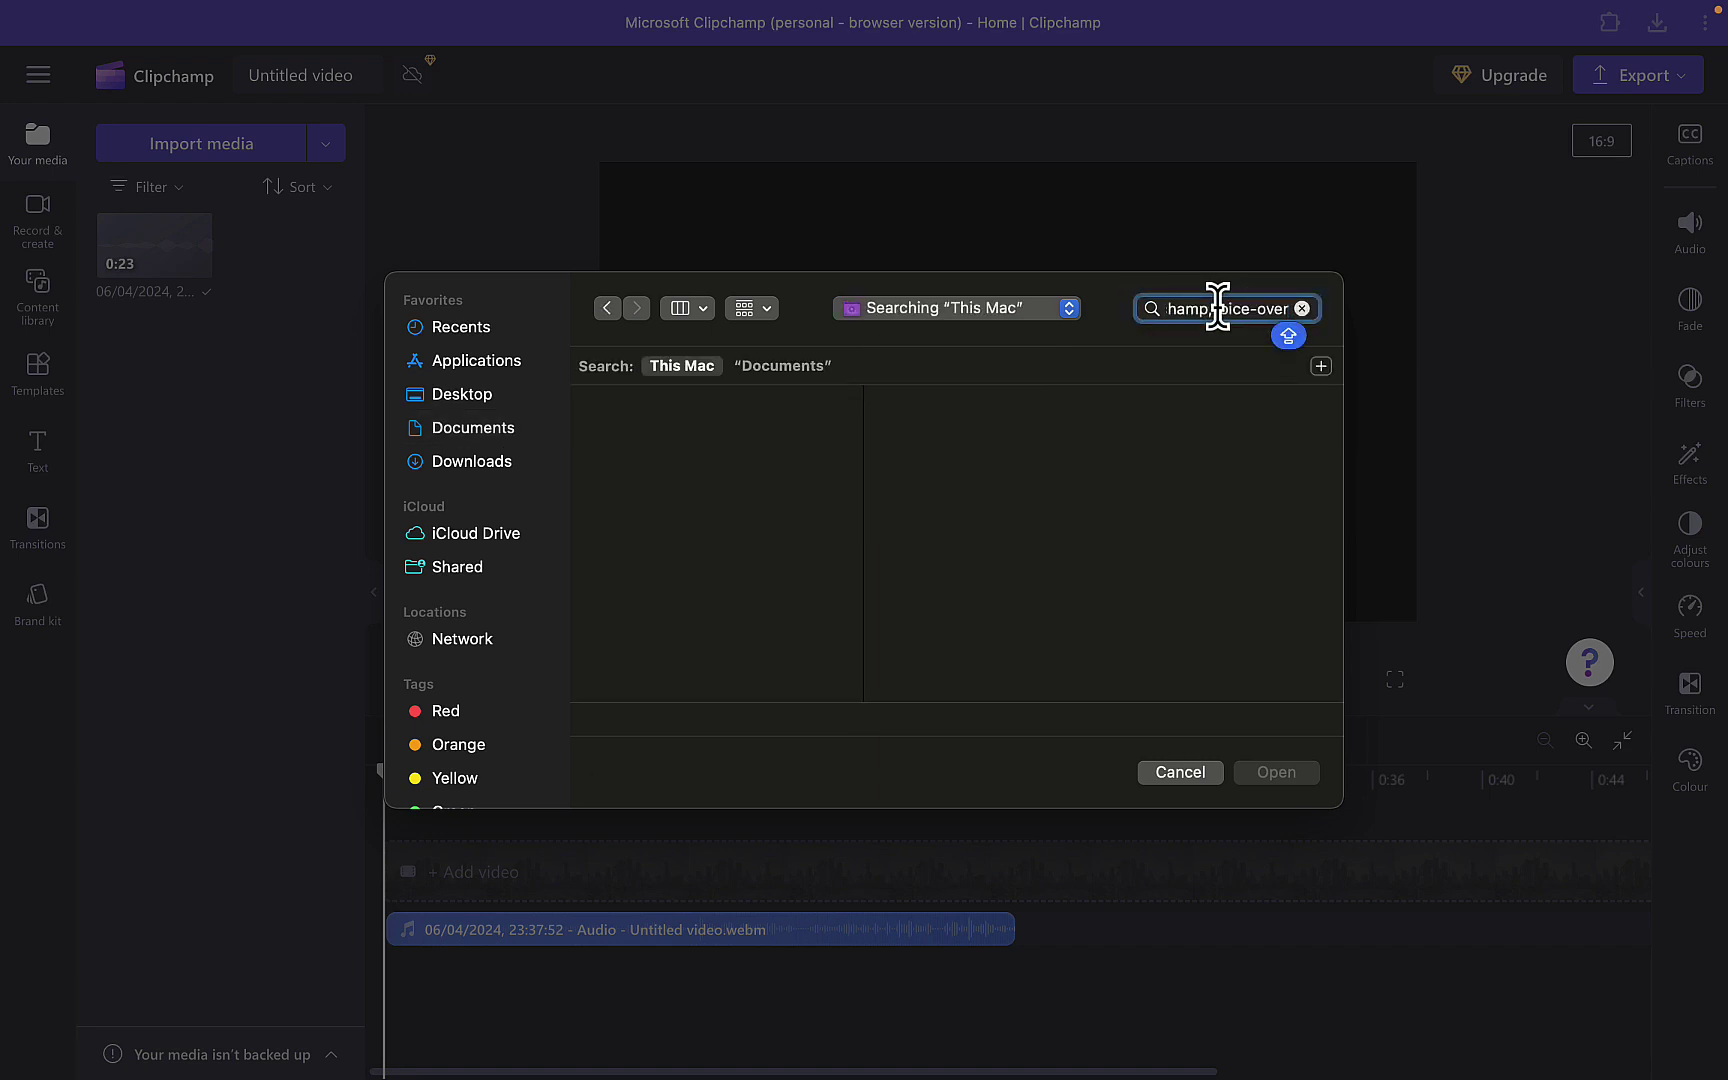
pyautogui.press('super+a')
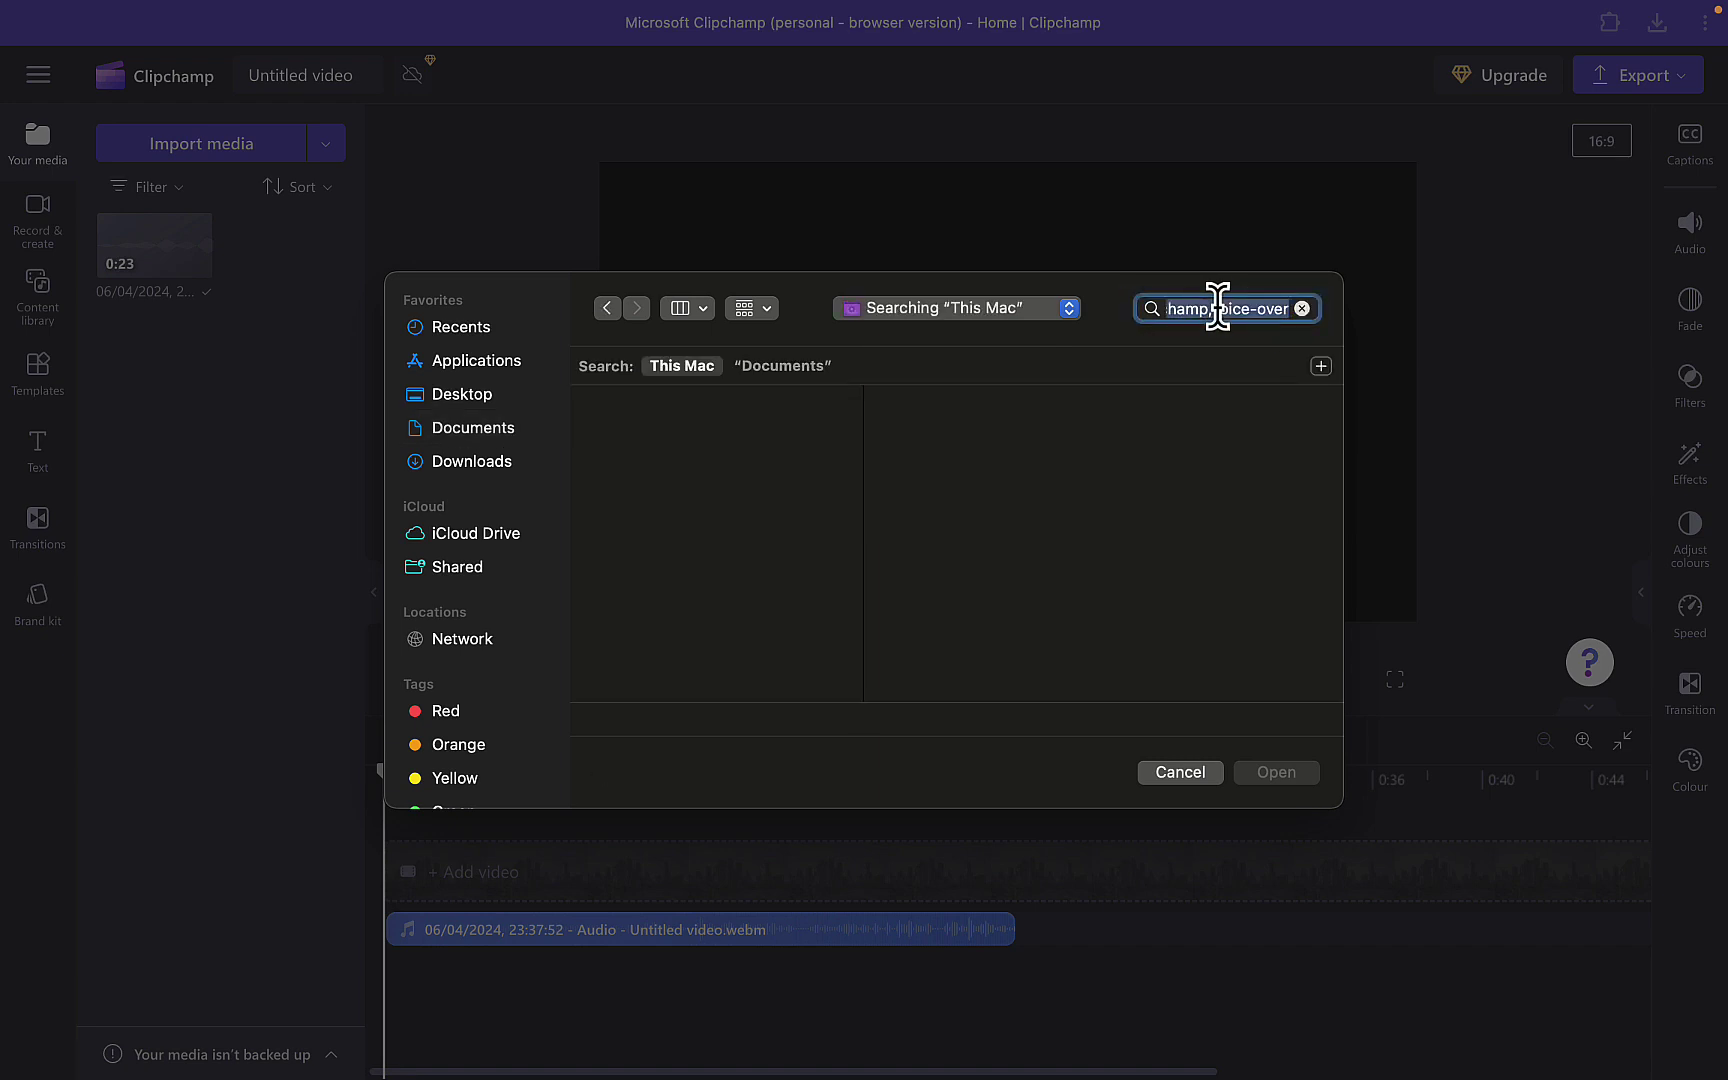
pyautogui.write('CLIMP')
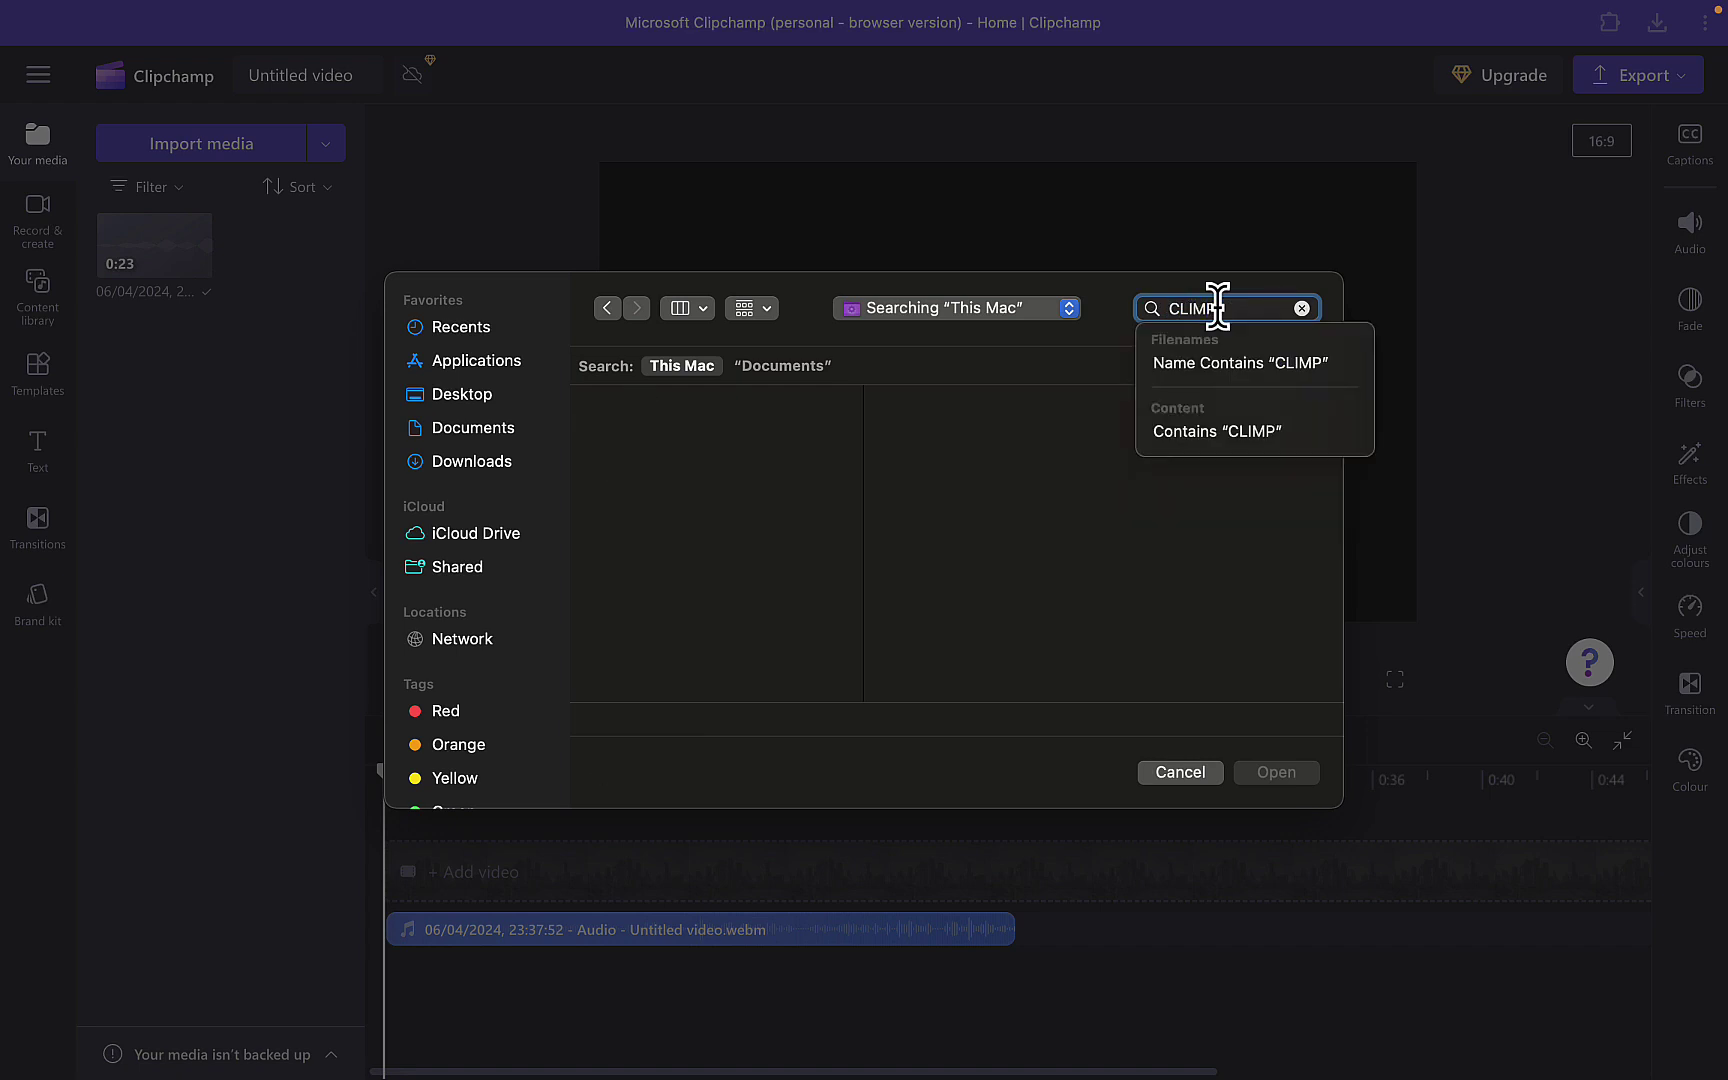
pyautogui.press('BackSpace')
pyautogui.press('BackSpace')
pyautogui.write('P')
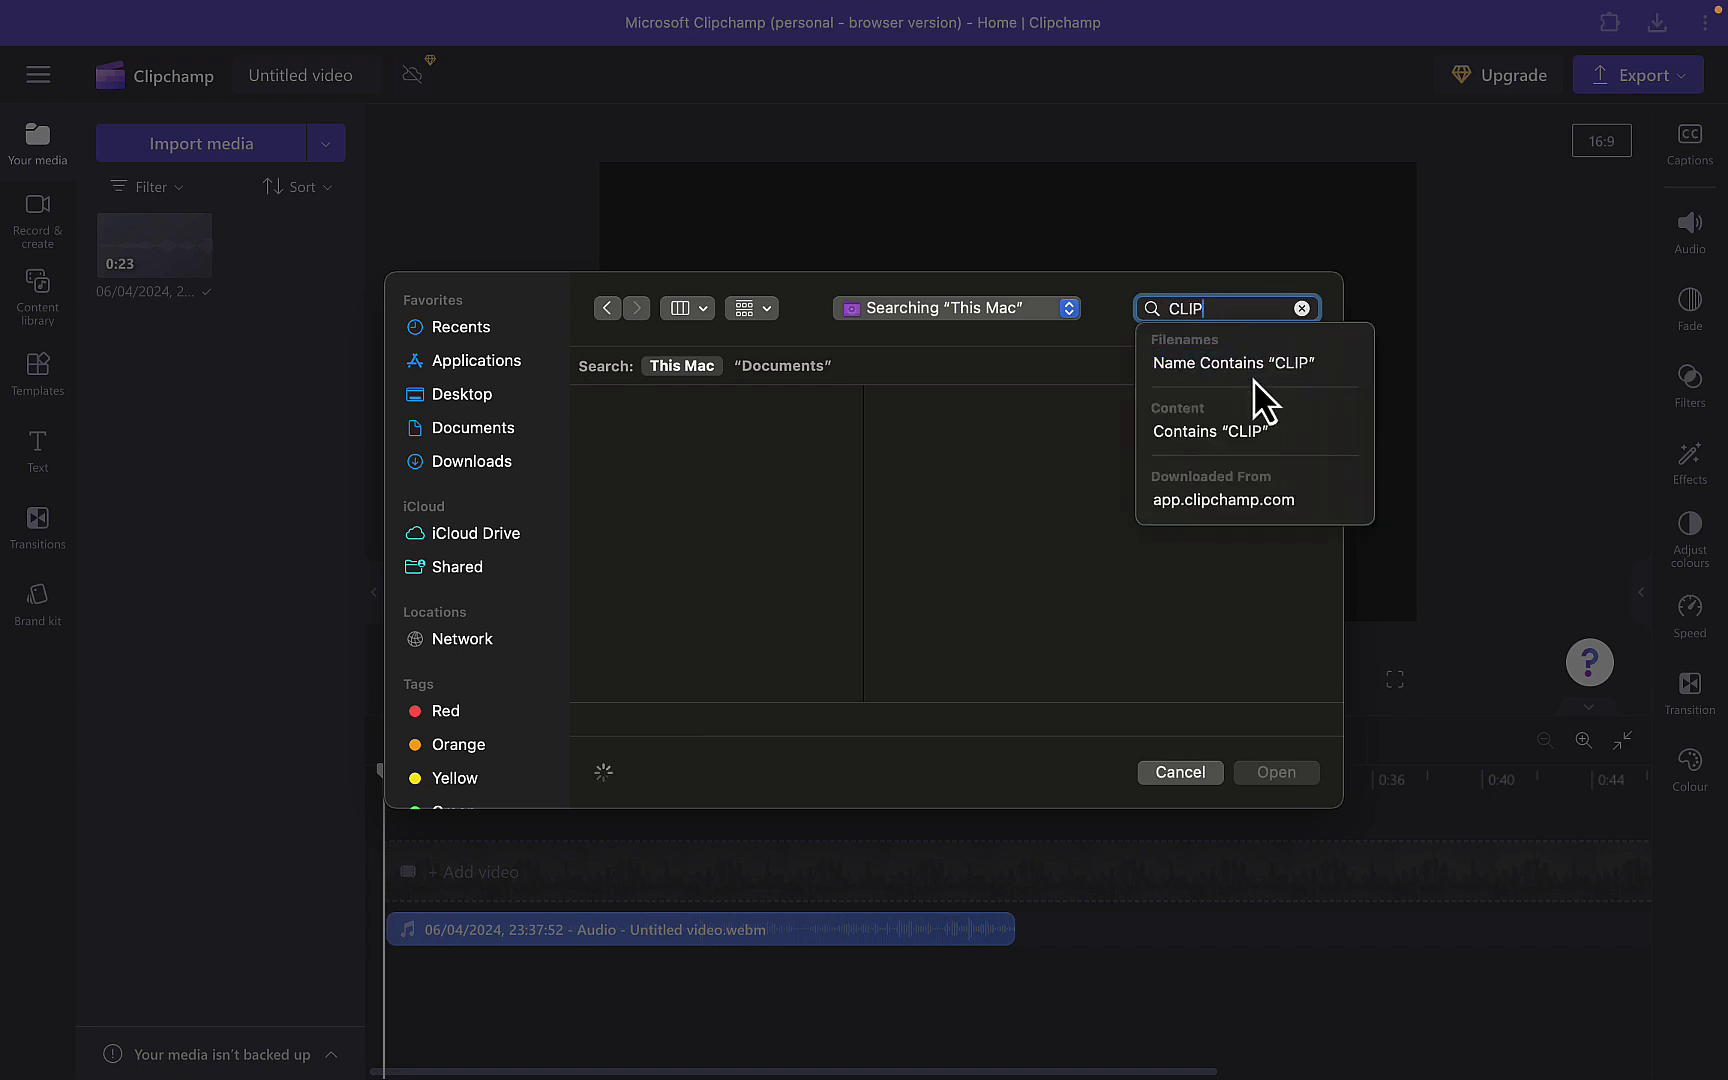
pyautogui.write('CHAMP')
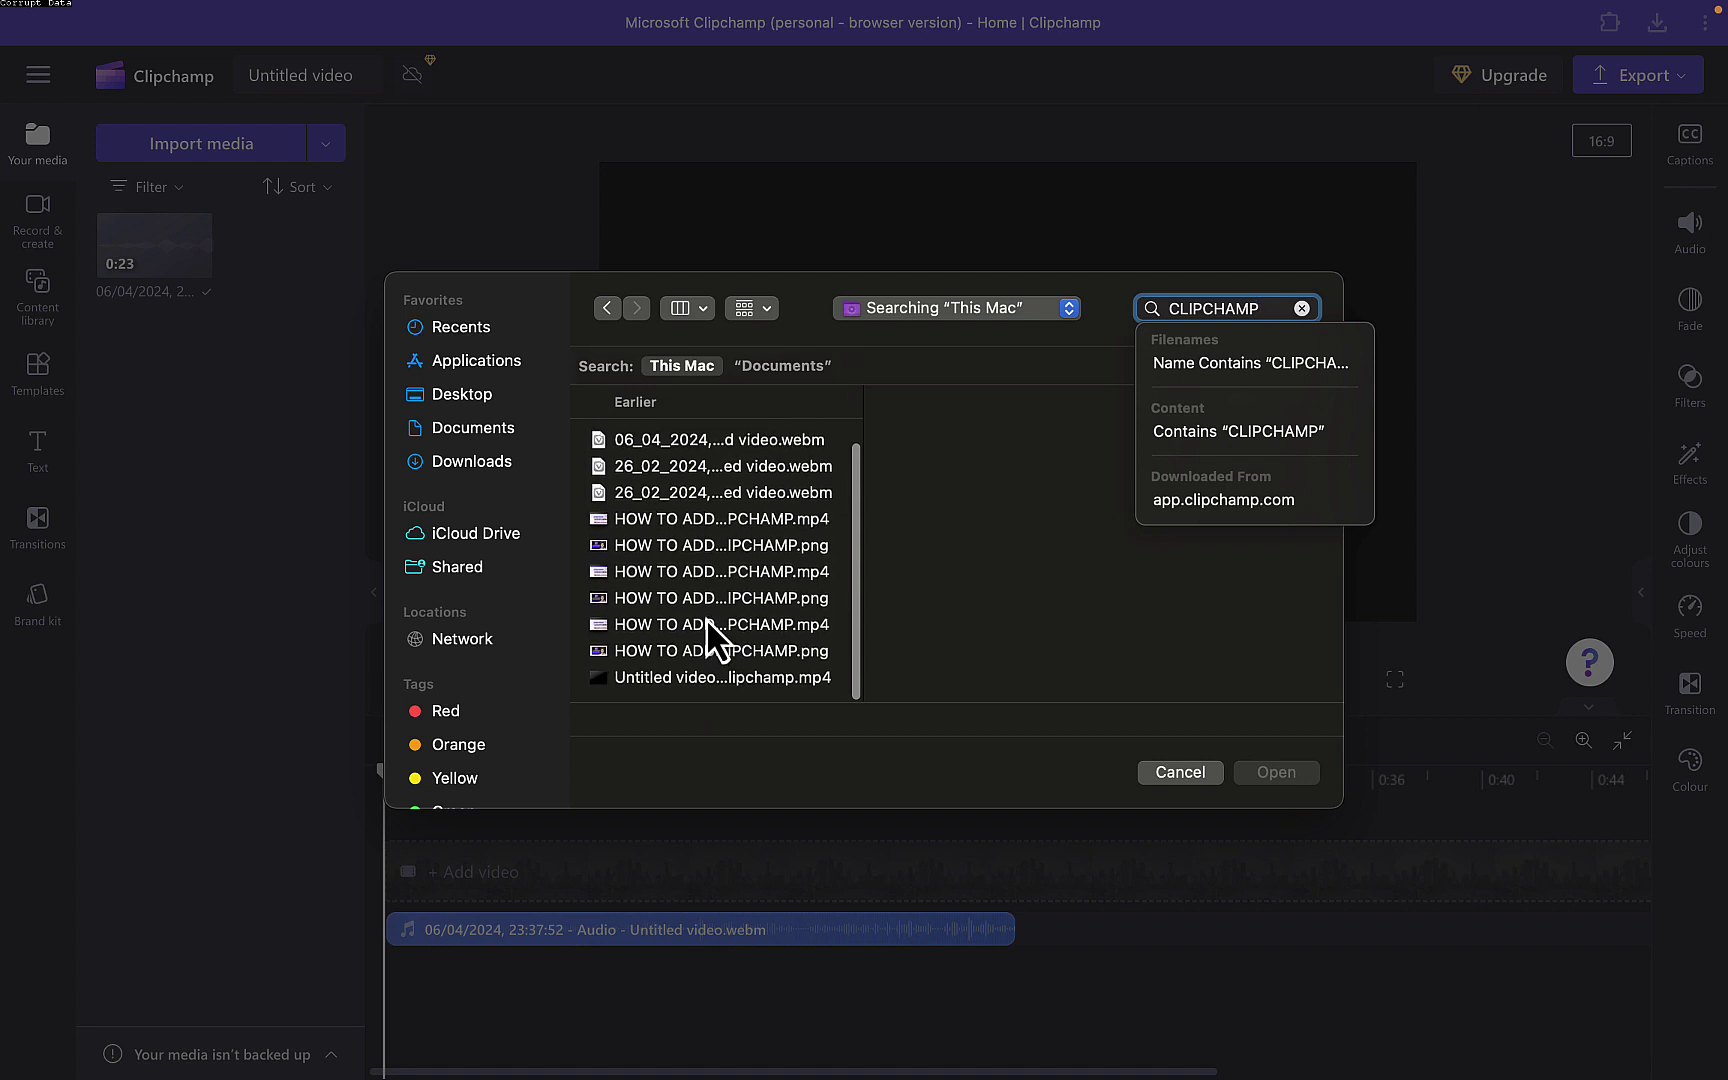
# Step: Open HOW TO ADD YOUR OWN VOICE IN CLIPCHAMP.png and allow Chrome access to Downloads
pyautogui.click(688, 576)
pyautogui.click(688, 574)
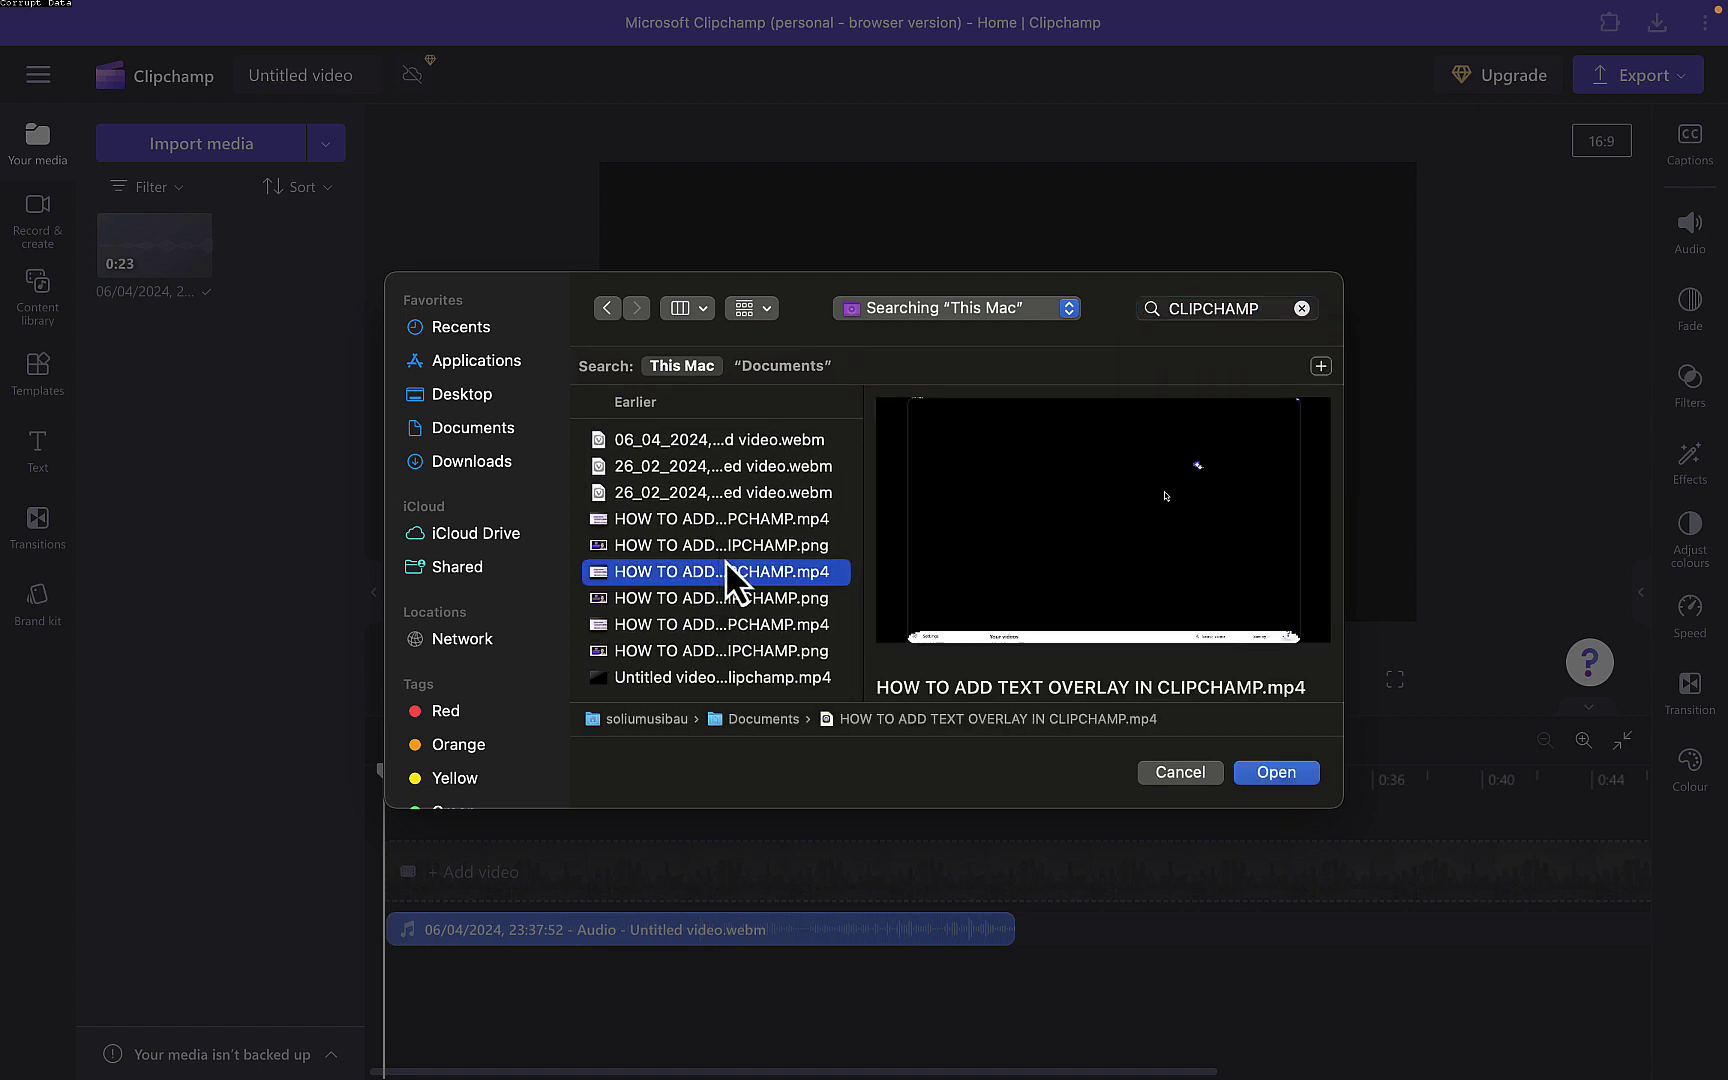
pyautogui.click(747, 650)
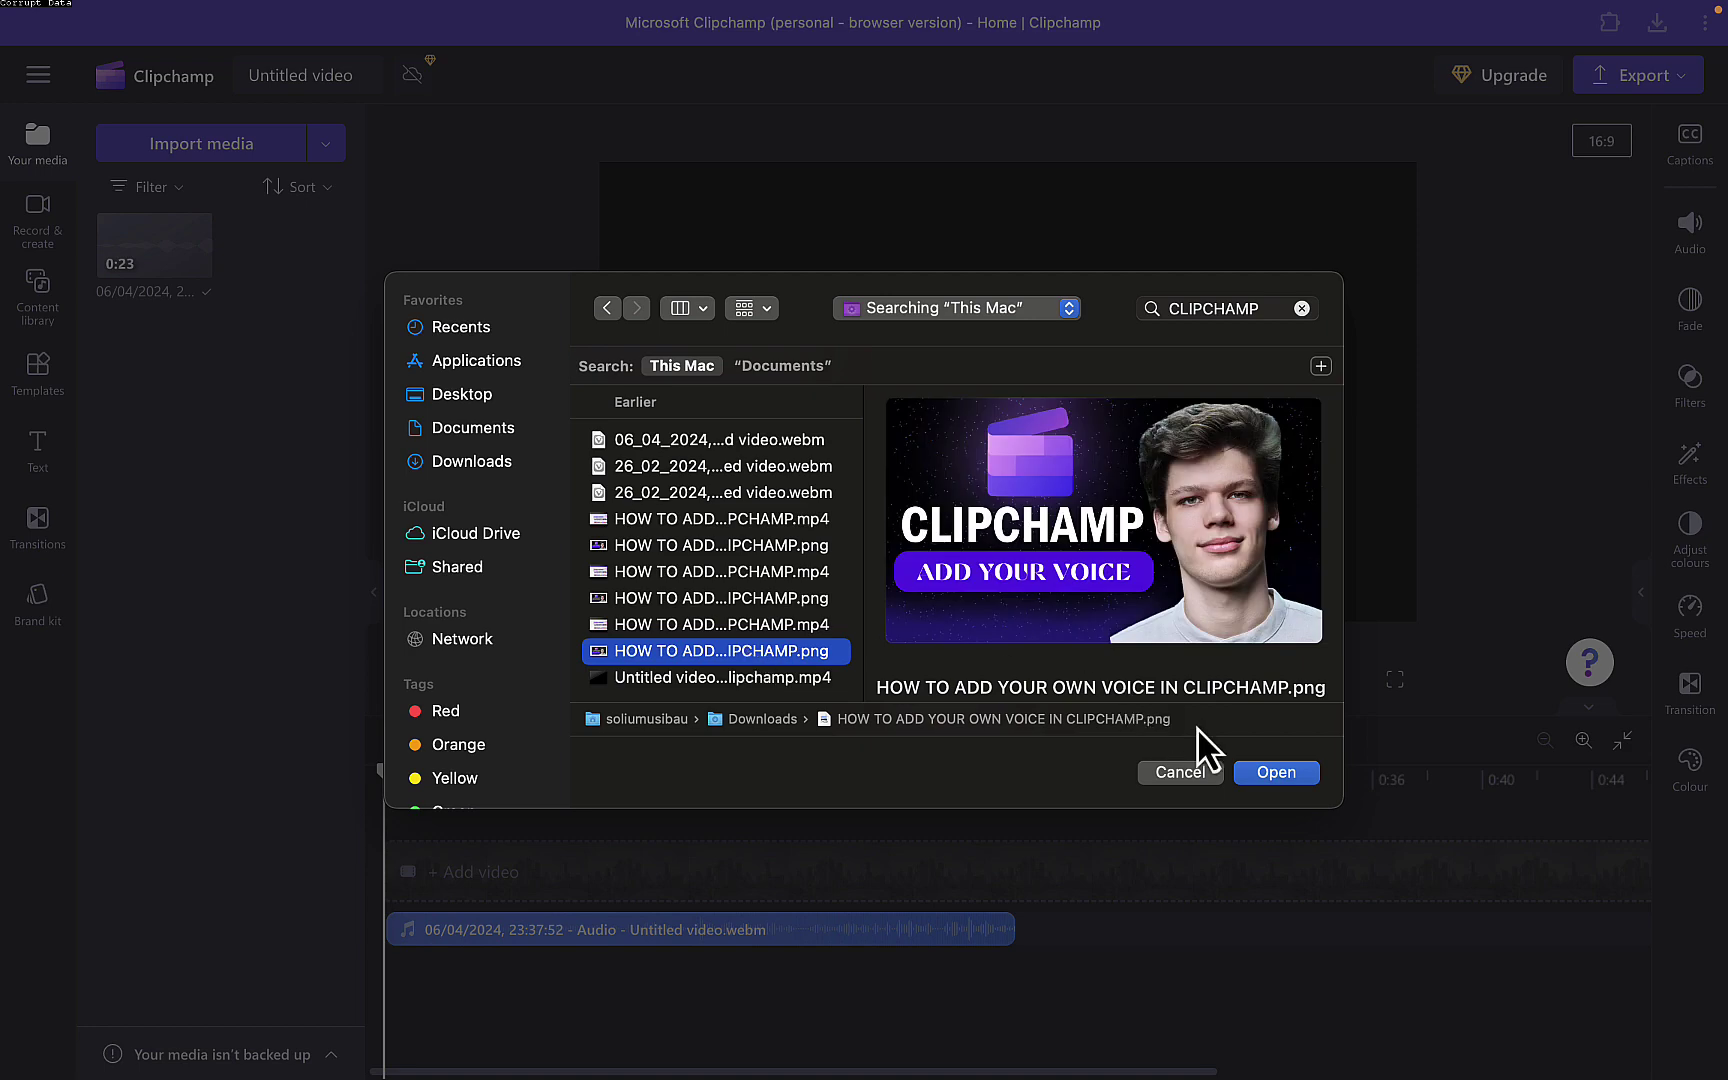
pyautogui.click(1262, 774)
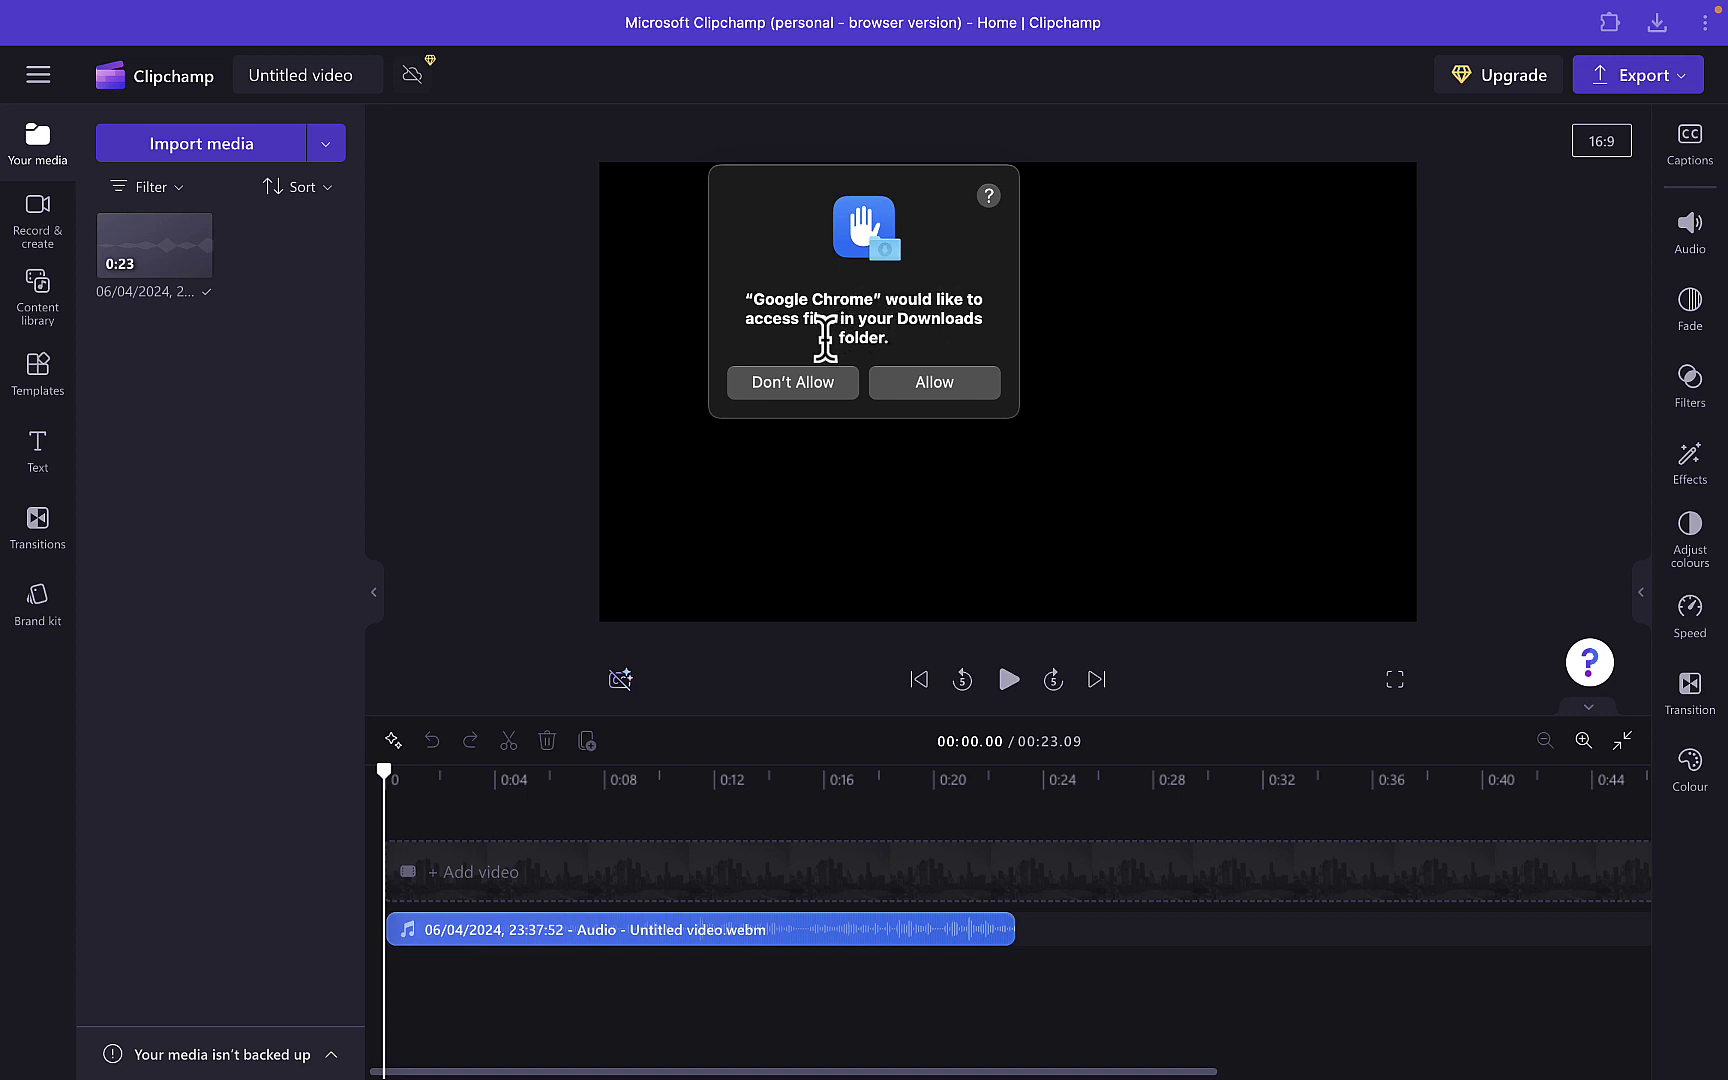
pyautogui.click(934, 384)
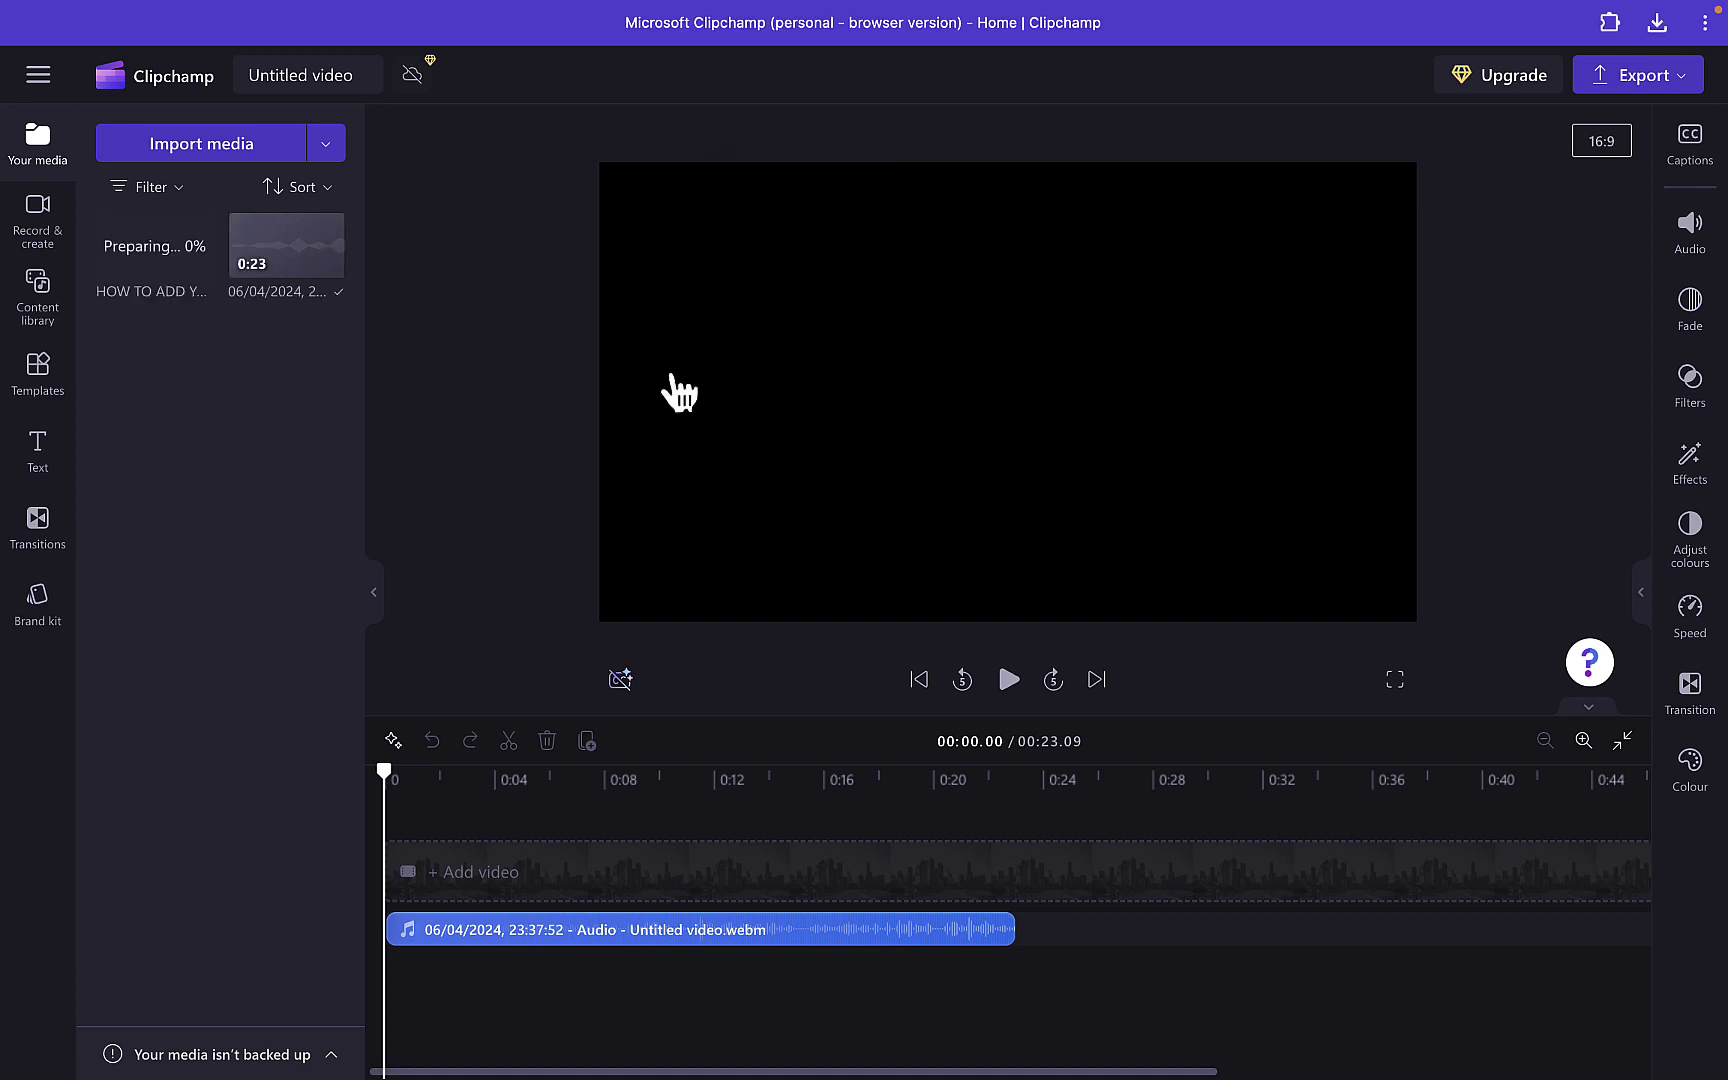
# Step: Drag the thumbnail image onto the video track and align it at 0:00 above the voice audio
pyautogui.moveTo(172, 270)
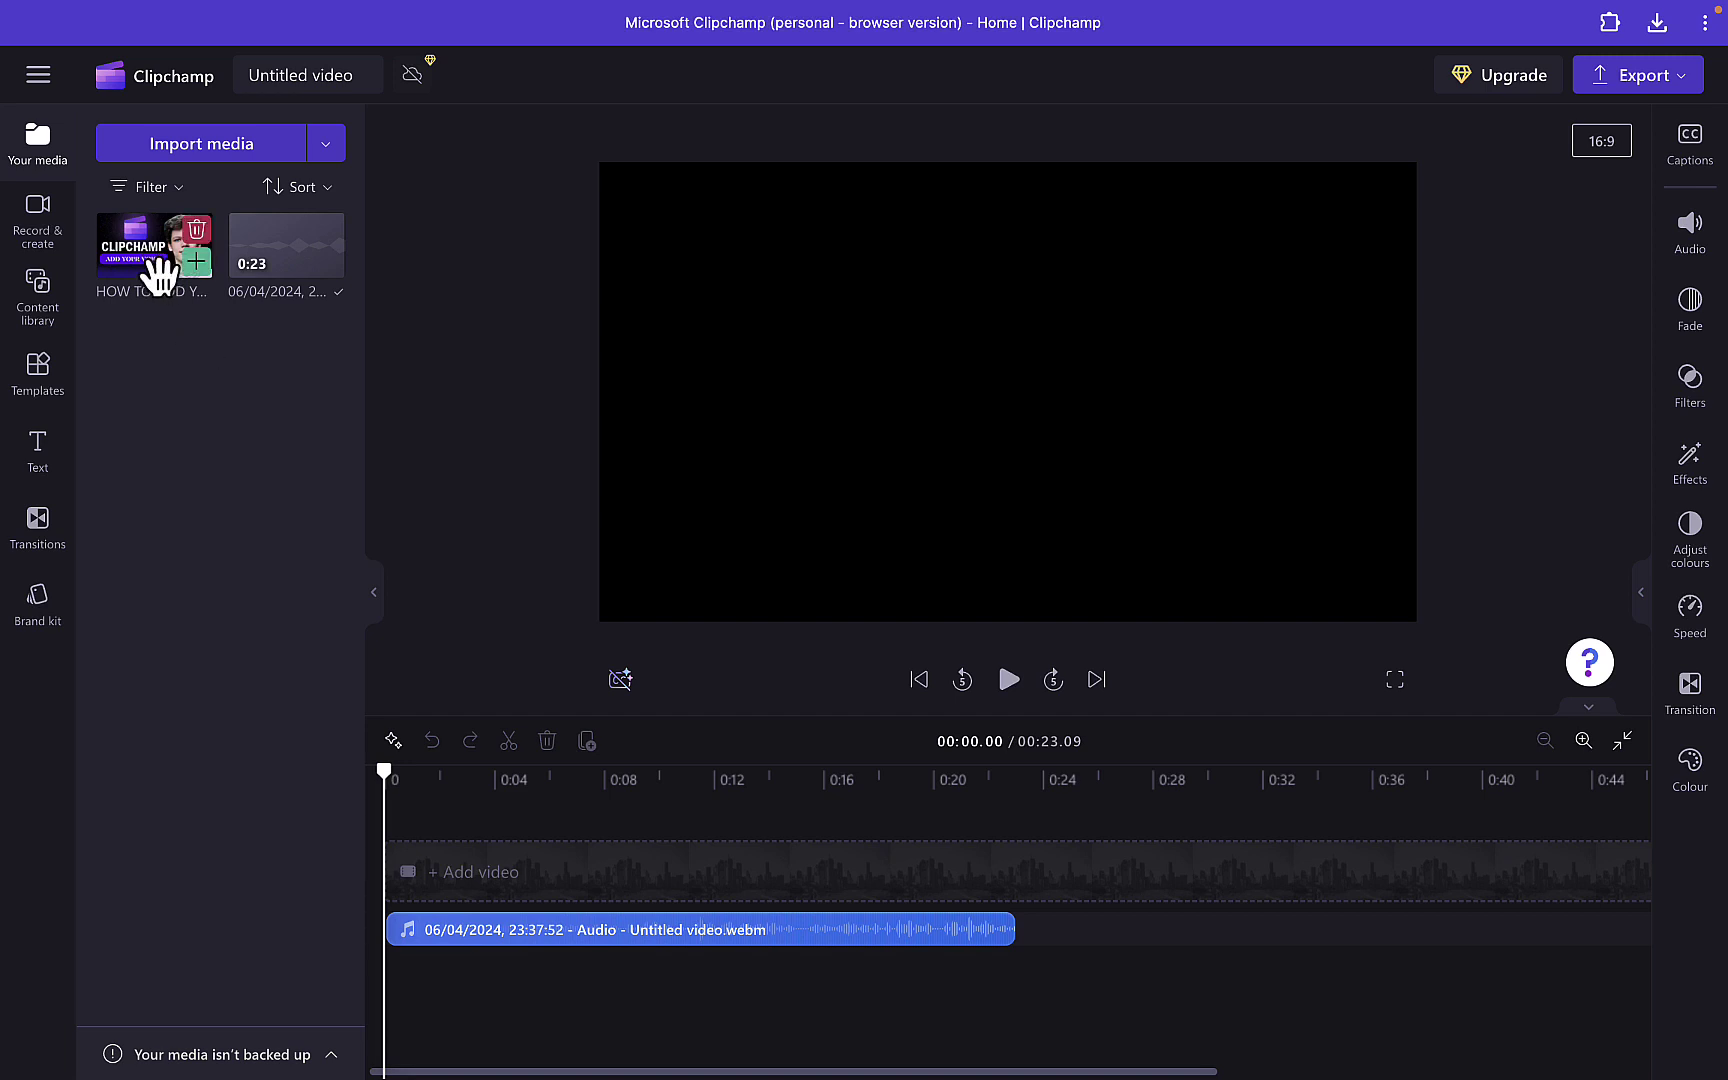
pyautogui.moveTo(160, 272); pyautogui.dragTo(521, 905)
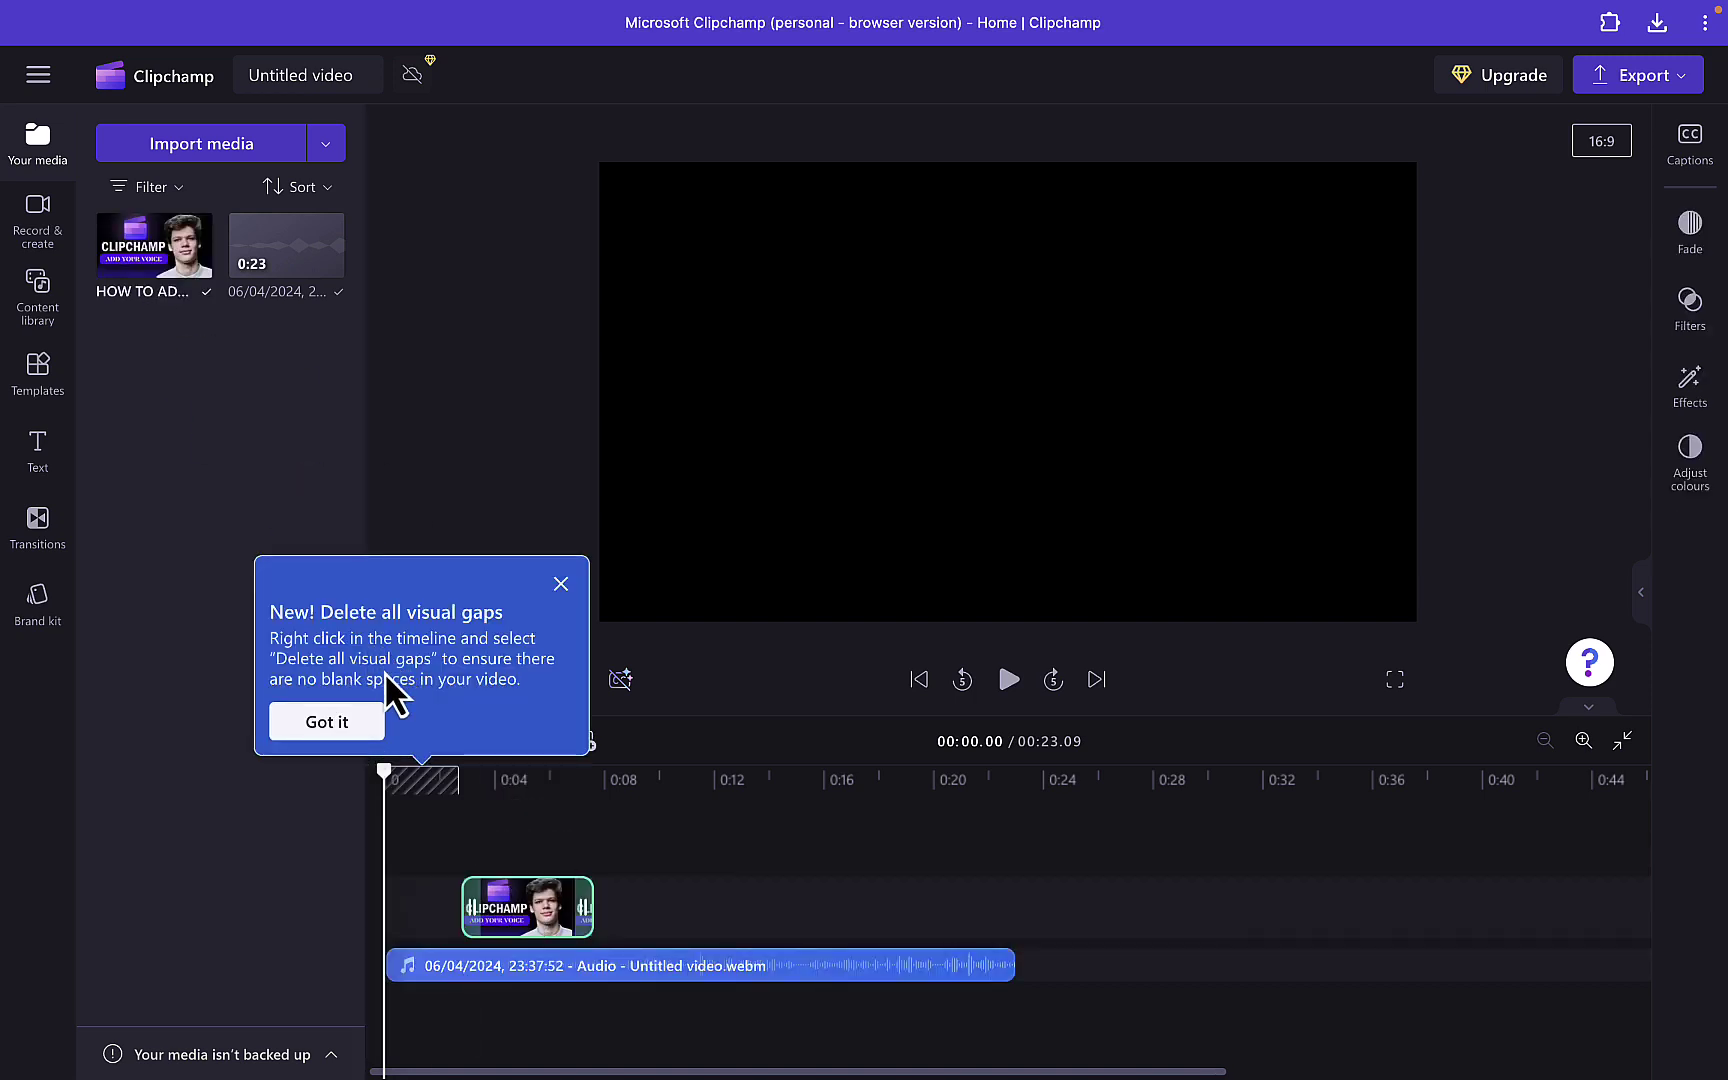
pyautogui.click(337, 727)
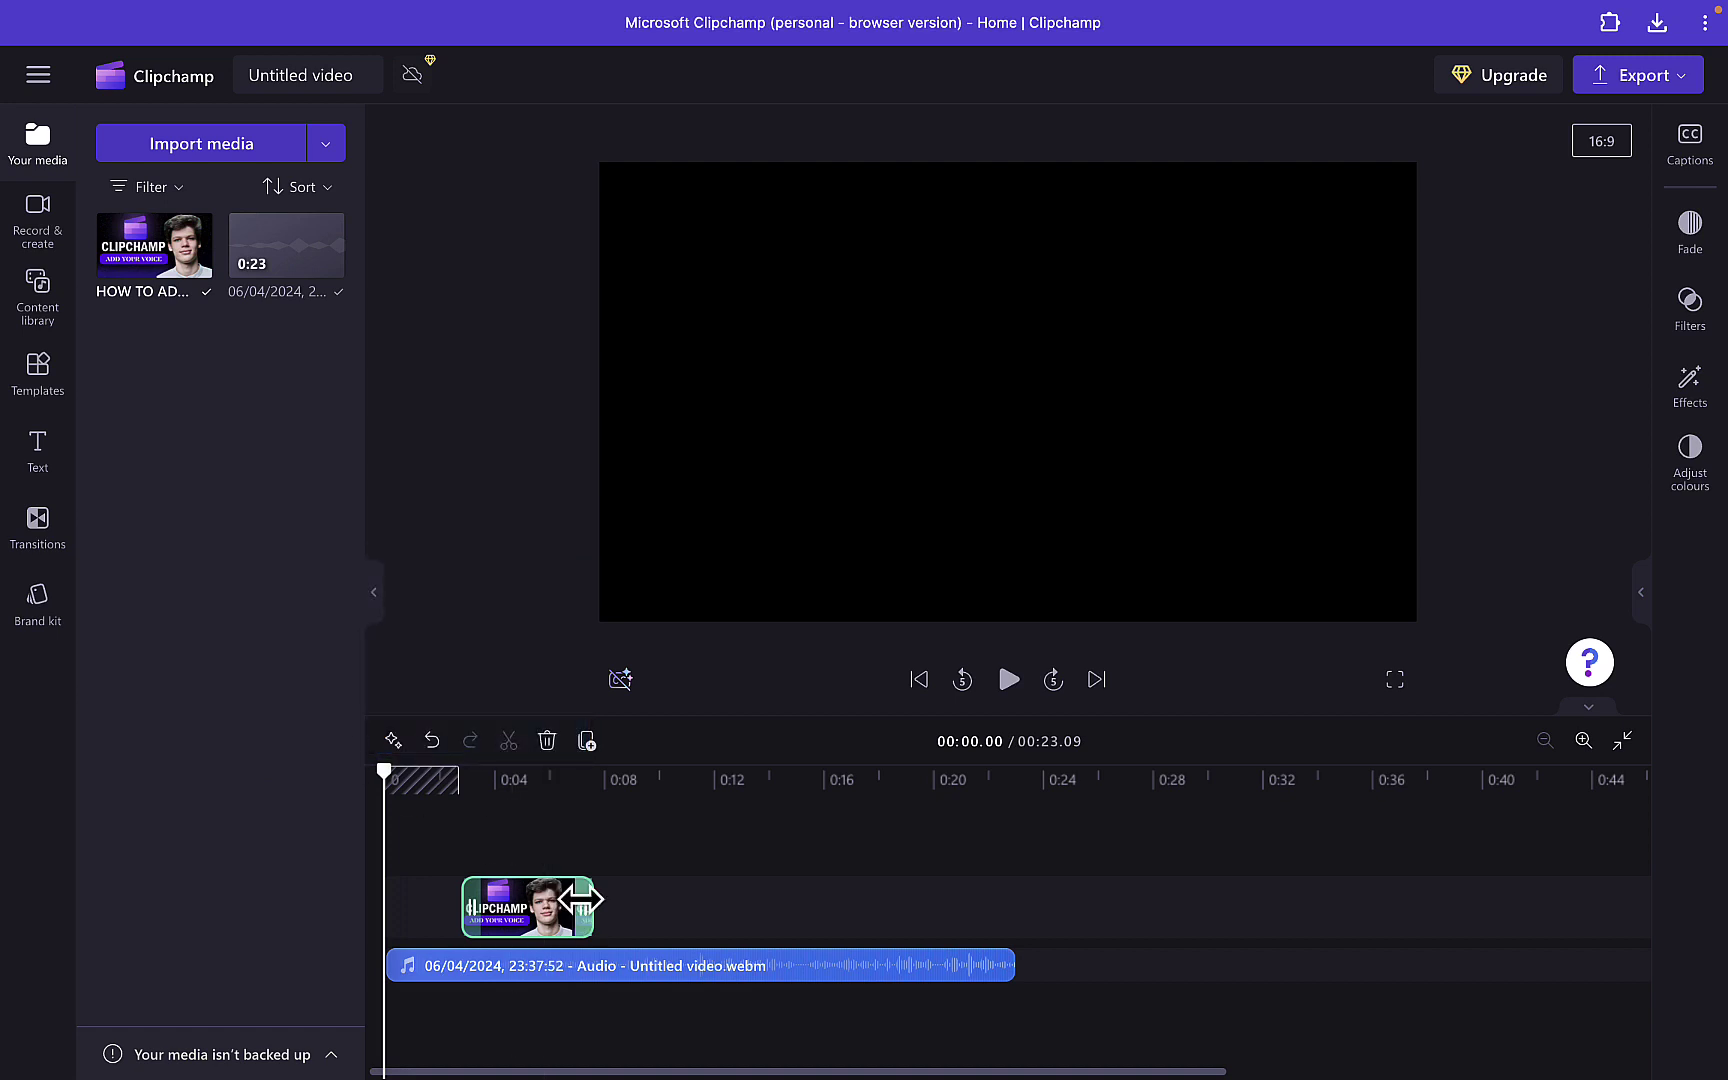
pyautogui.hscroll(1, 583, 910)
pyautogui.hscroll(-1, 509, 930)
pyautogui.moveTo(537, 935); pyautogui.dragTo(459, 930)
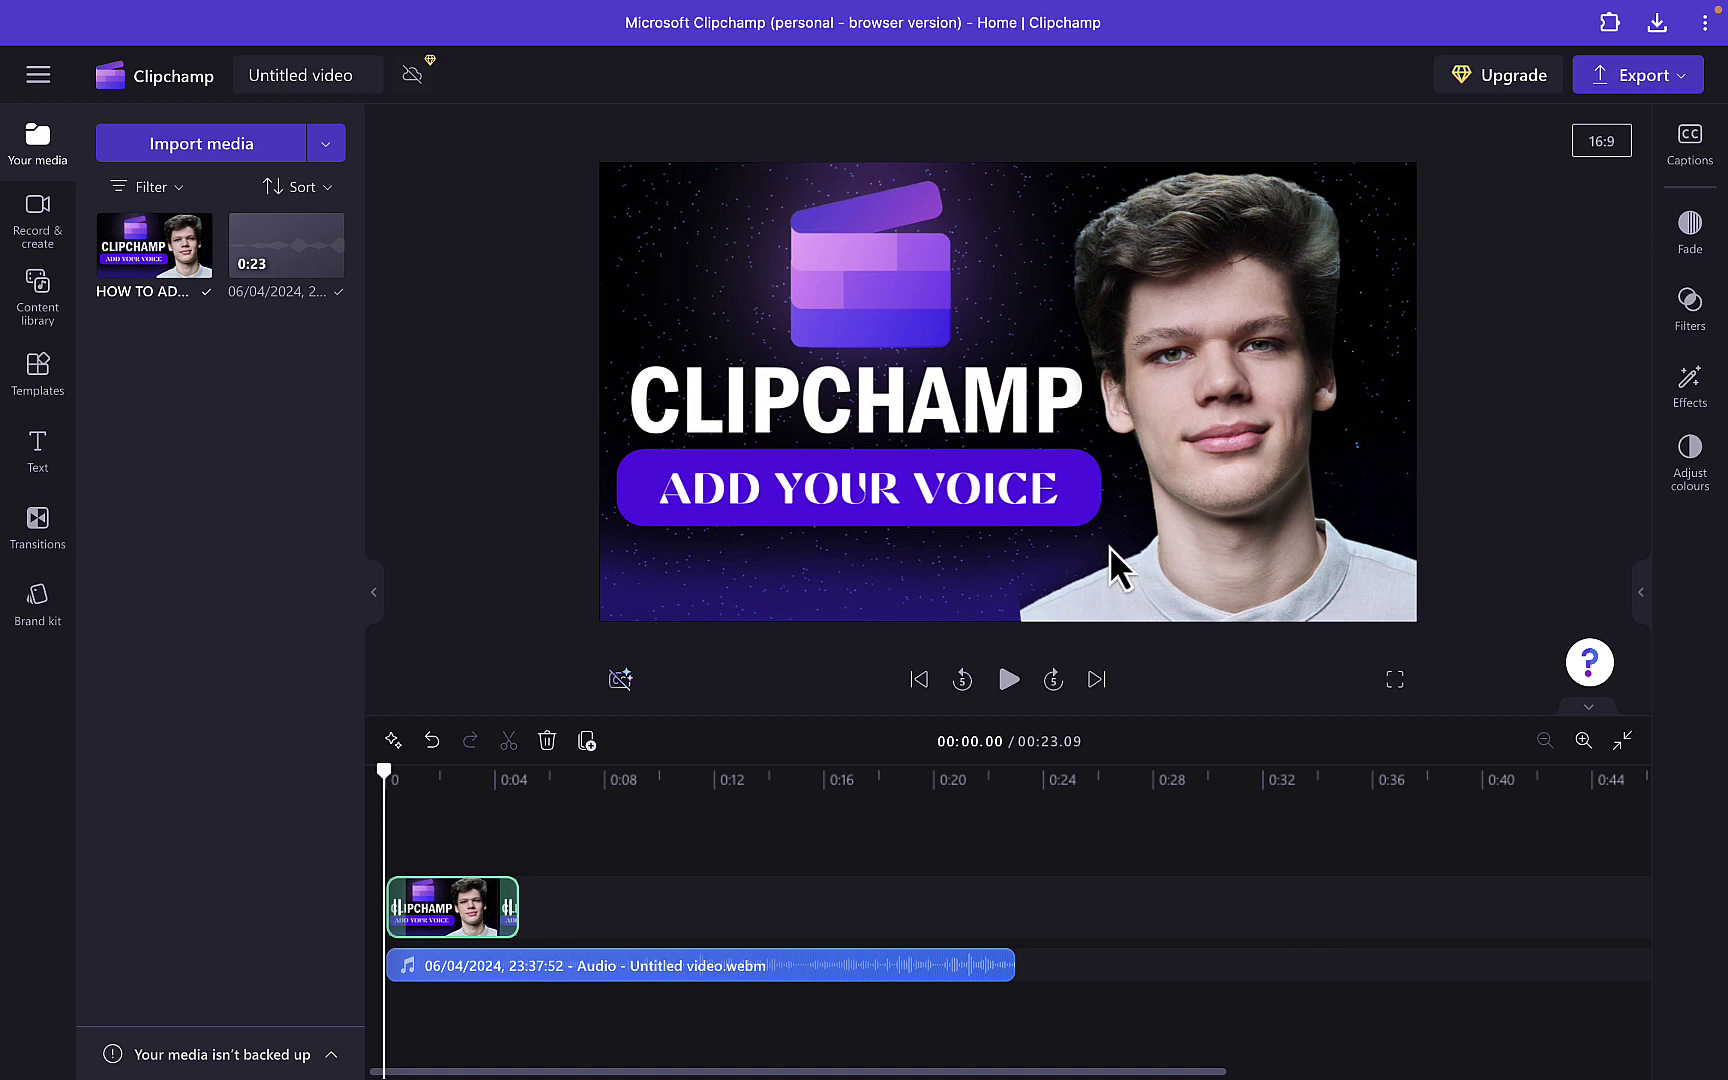
pyautogui.moveTo(392, 784); pyautogui.dragTo(434, 800)
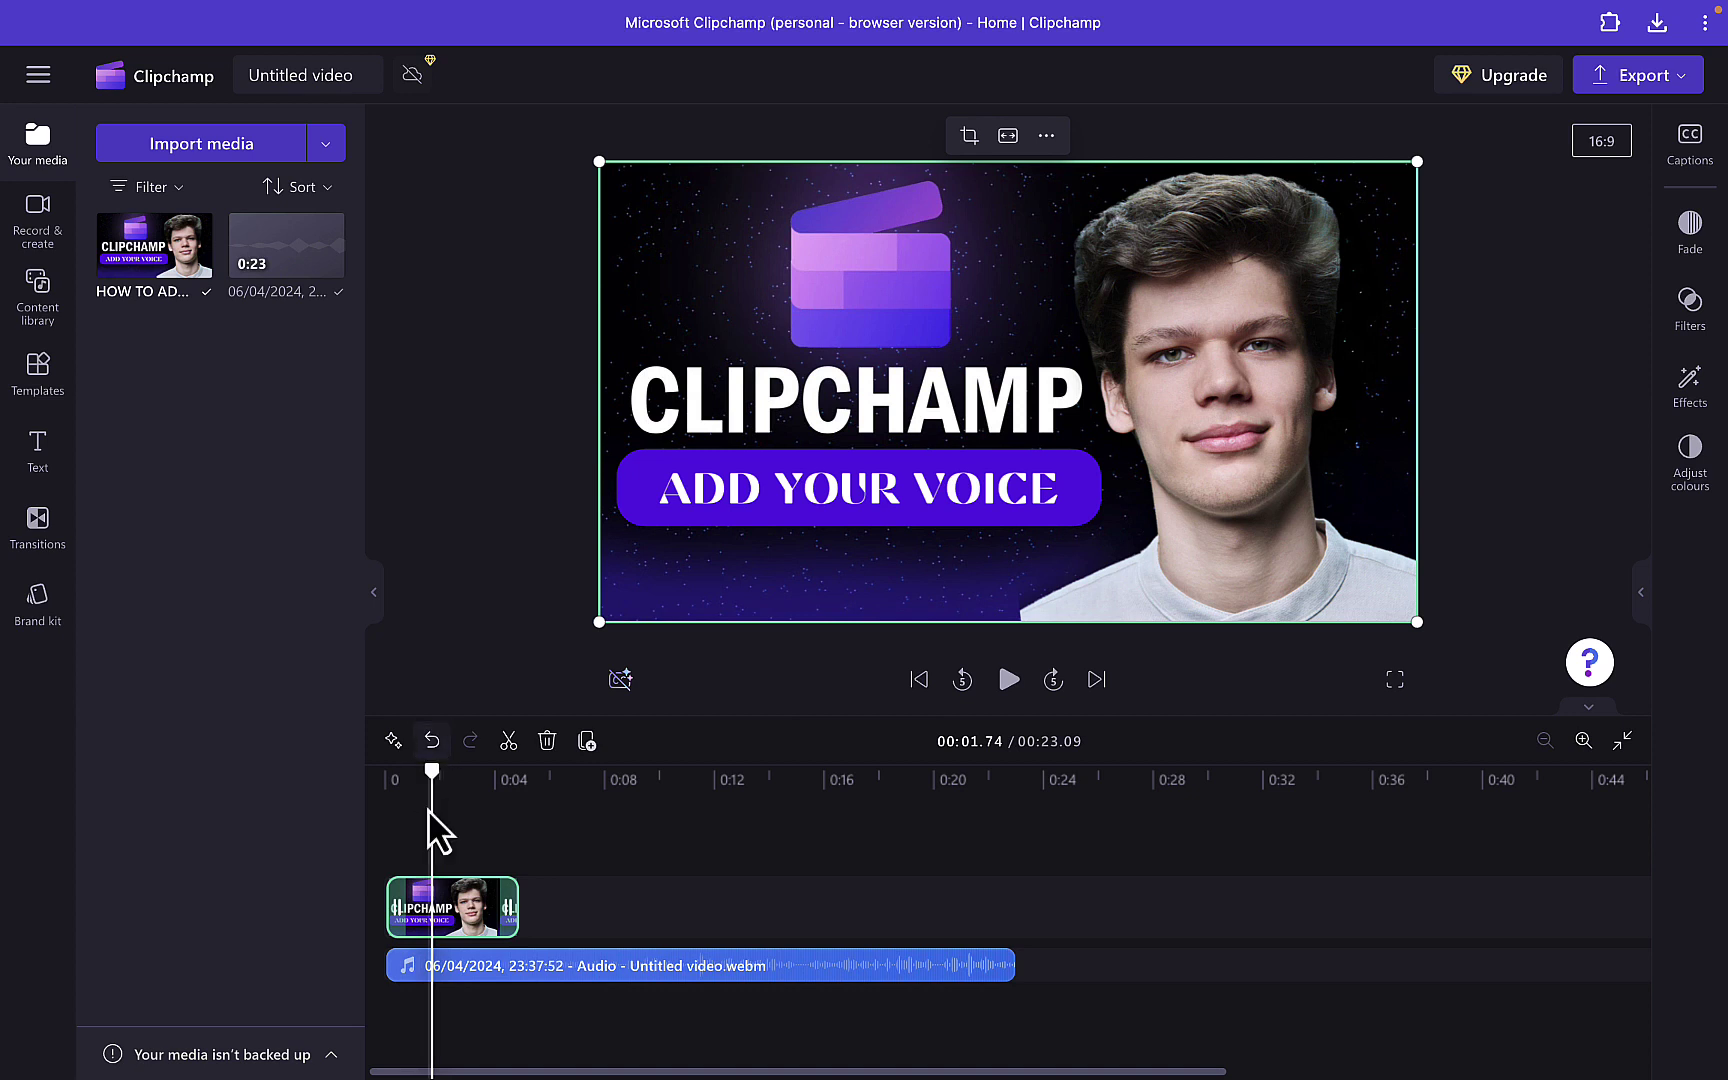
# Step: With the playhead near two seconds, shrink the thumbnail into the frame's bottom-right corner
pyautogui.moveTo(438, 786); pyautogui.dragTo(451, 797)
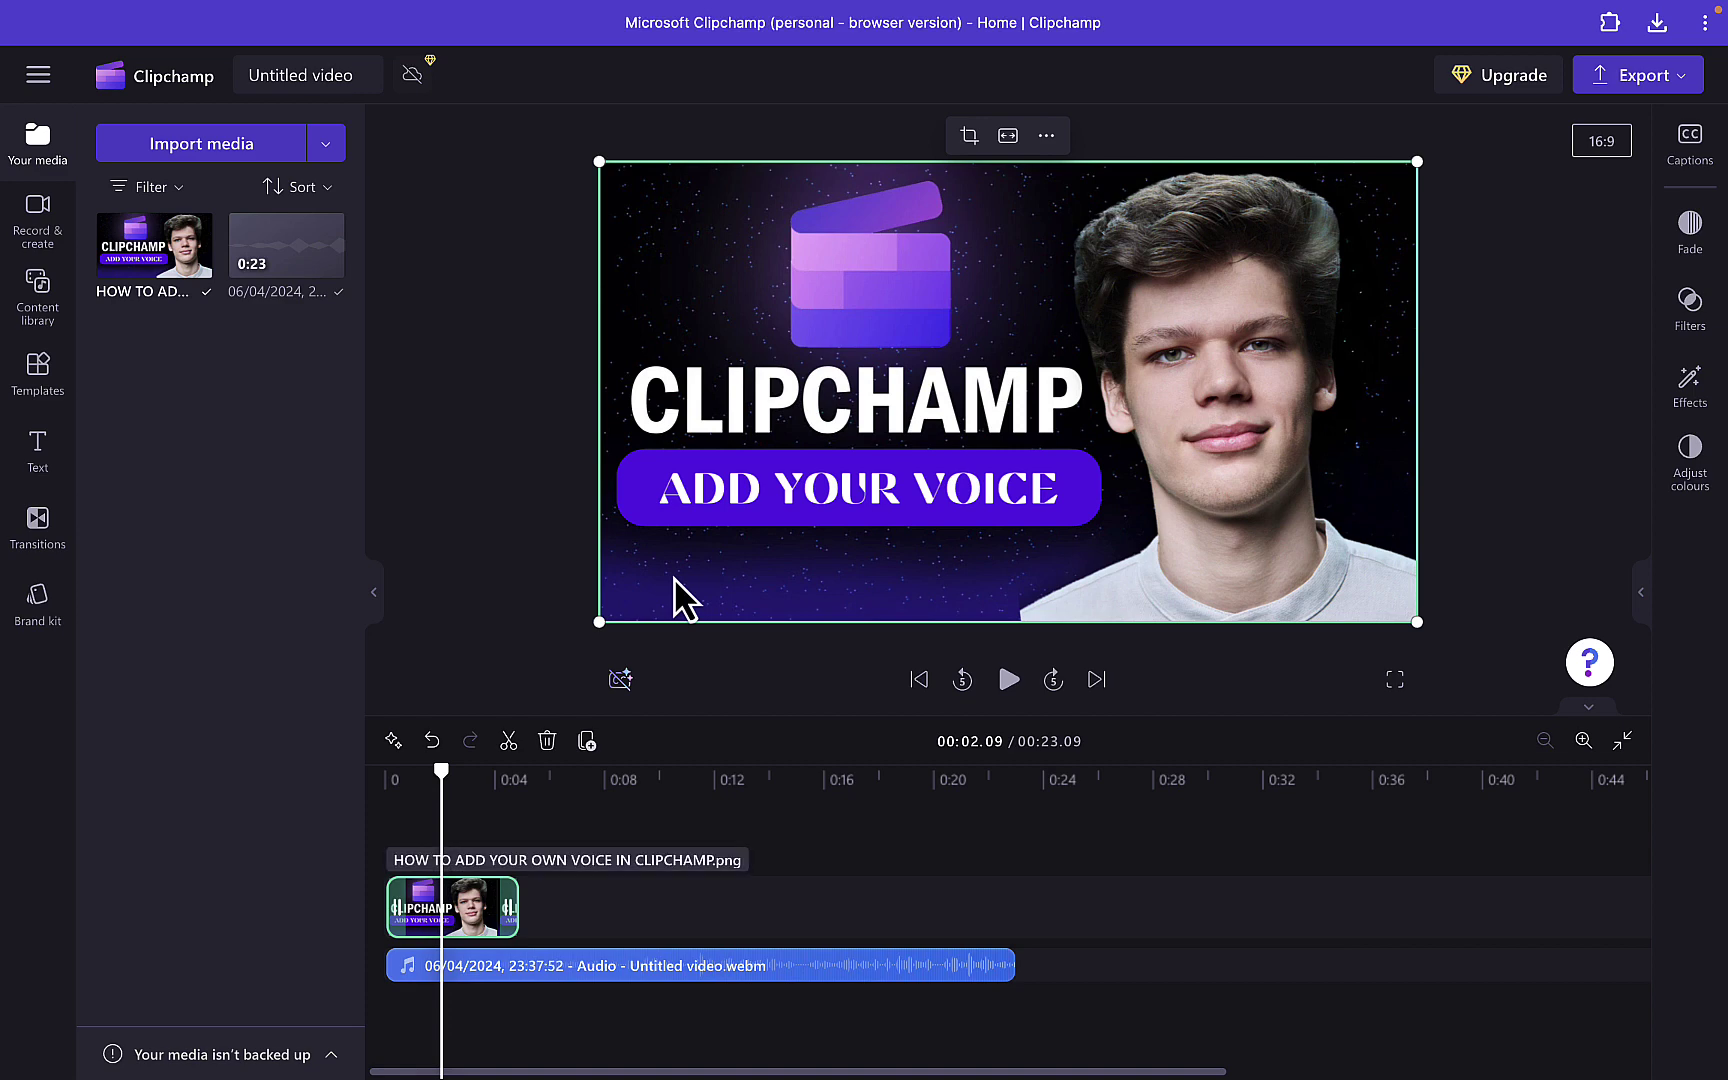
pyautogui.moveTo(598, 163); pyautogui.dragTo(1233, 443)
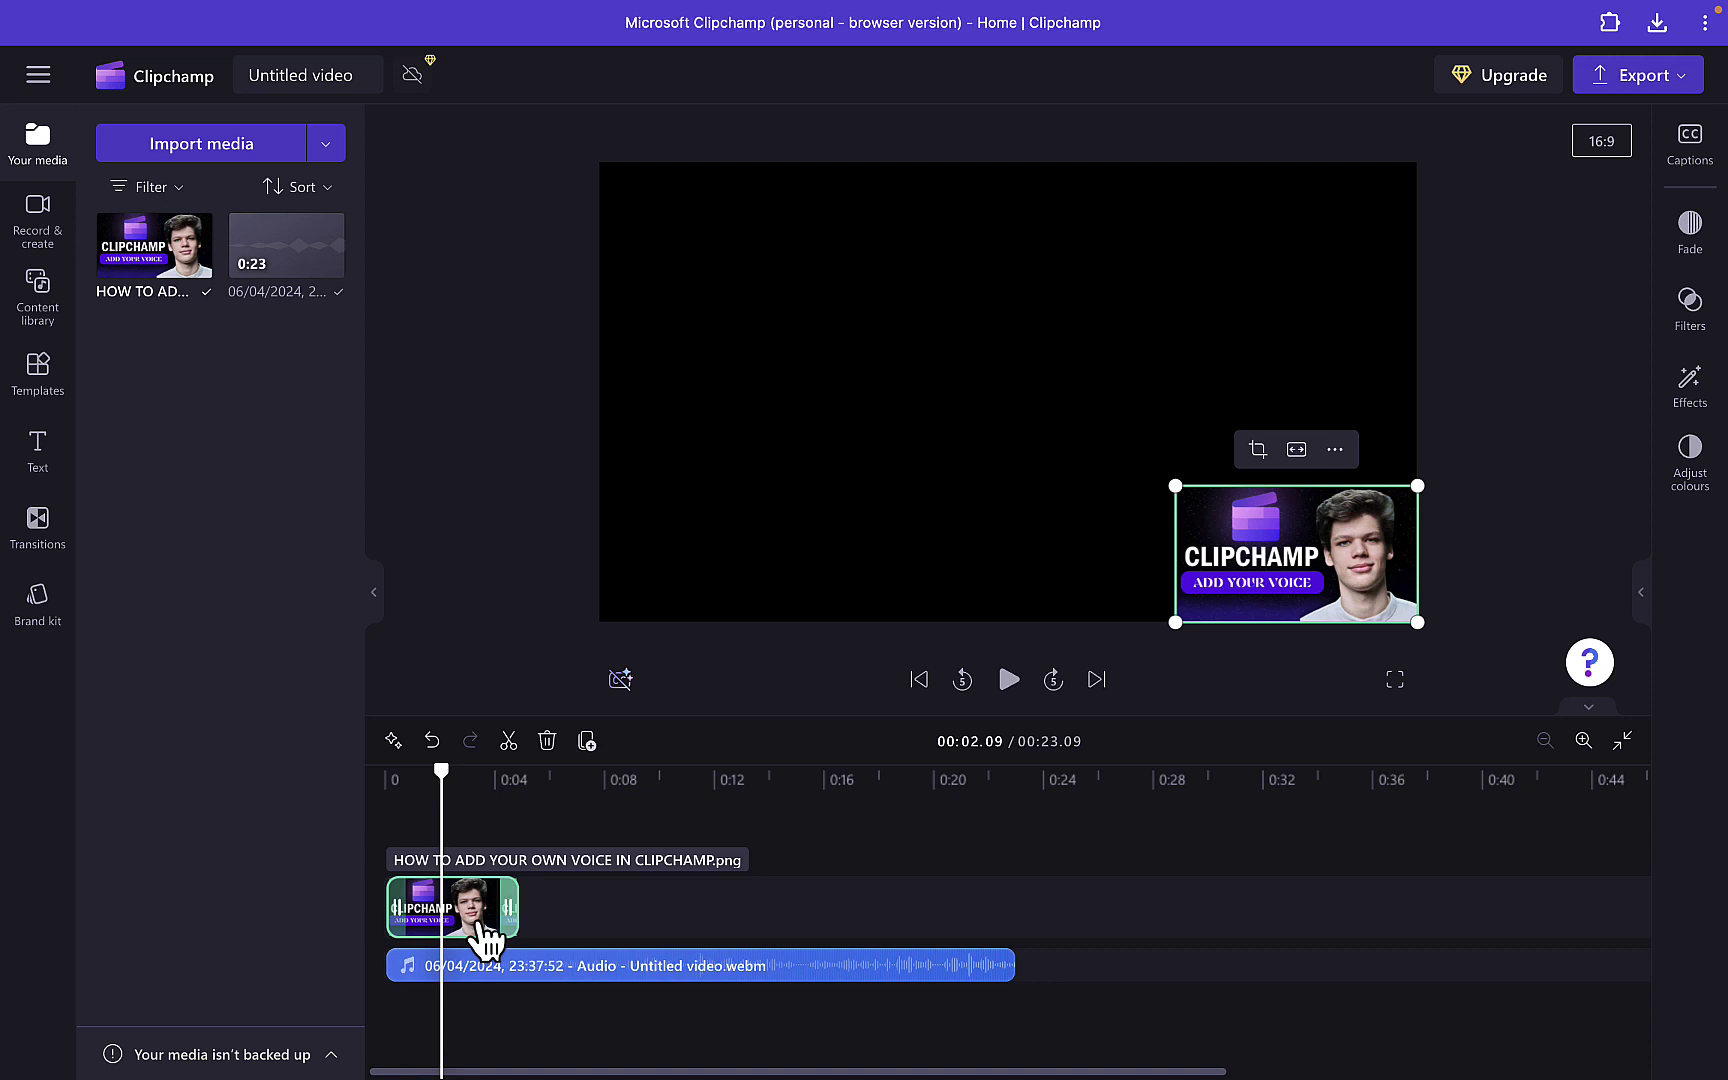
# Step: Paste a duplicate of the image clip and move it onto a new track
pyautogui.moveTo(455, 780); pyautogui.dragTo(536, 818)
pyautogui.hotkey('ctrl', 'v')
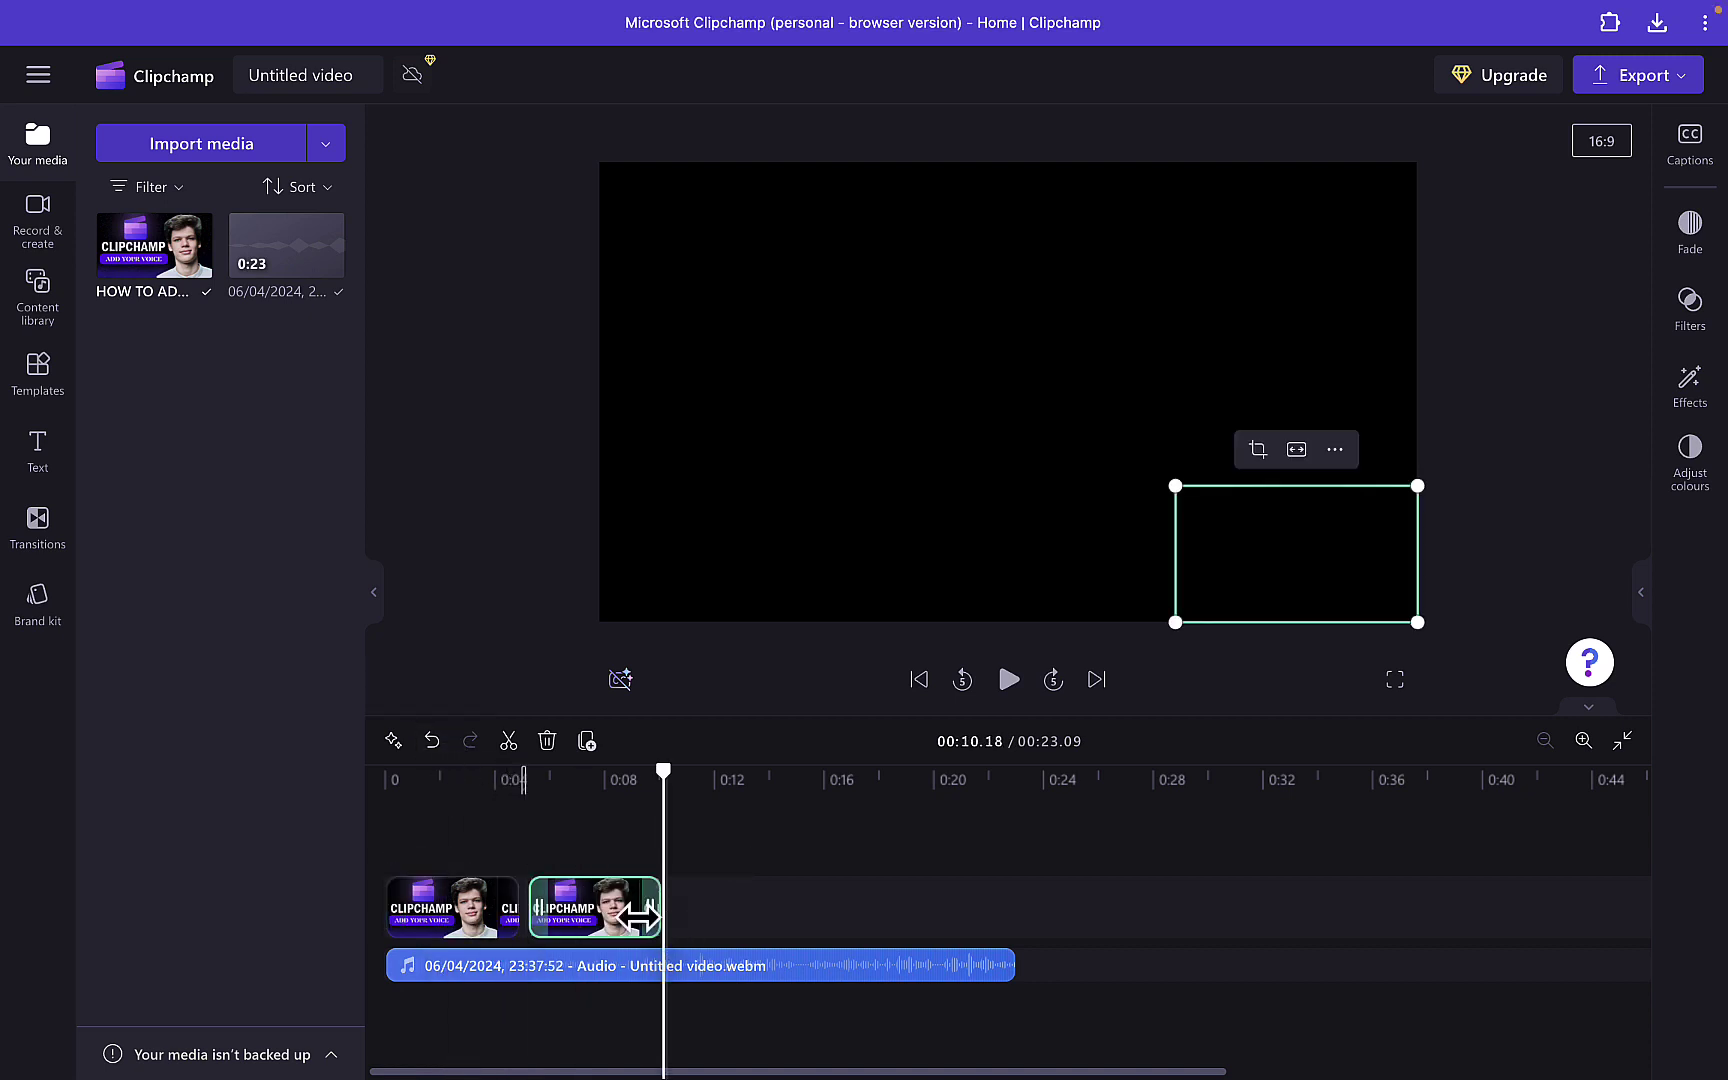
pyautogui.moveTo(600, 920); pyautogui.dragTo(457, 862)
# Step: Enlarge the lower-track image copy to fill the whole frame
pyautogui.moveTo(673, 779); pyautogui.dragTo(427, 790)
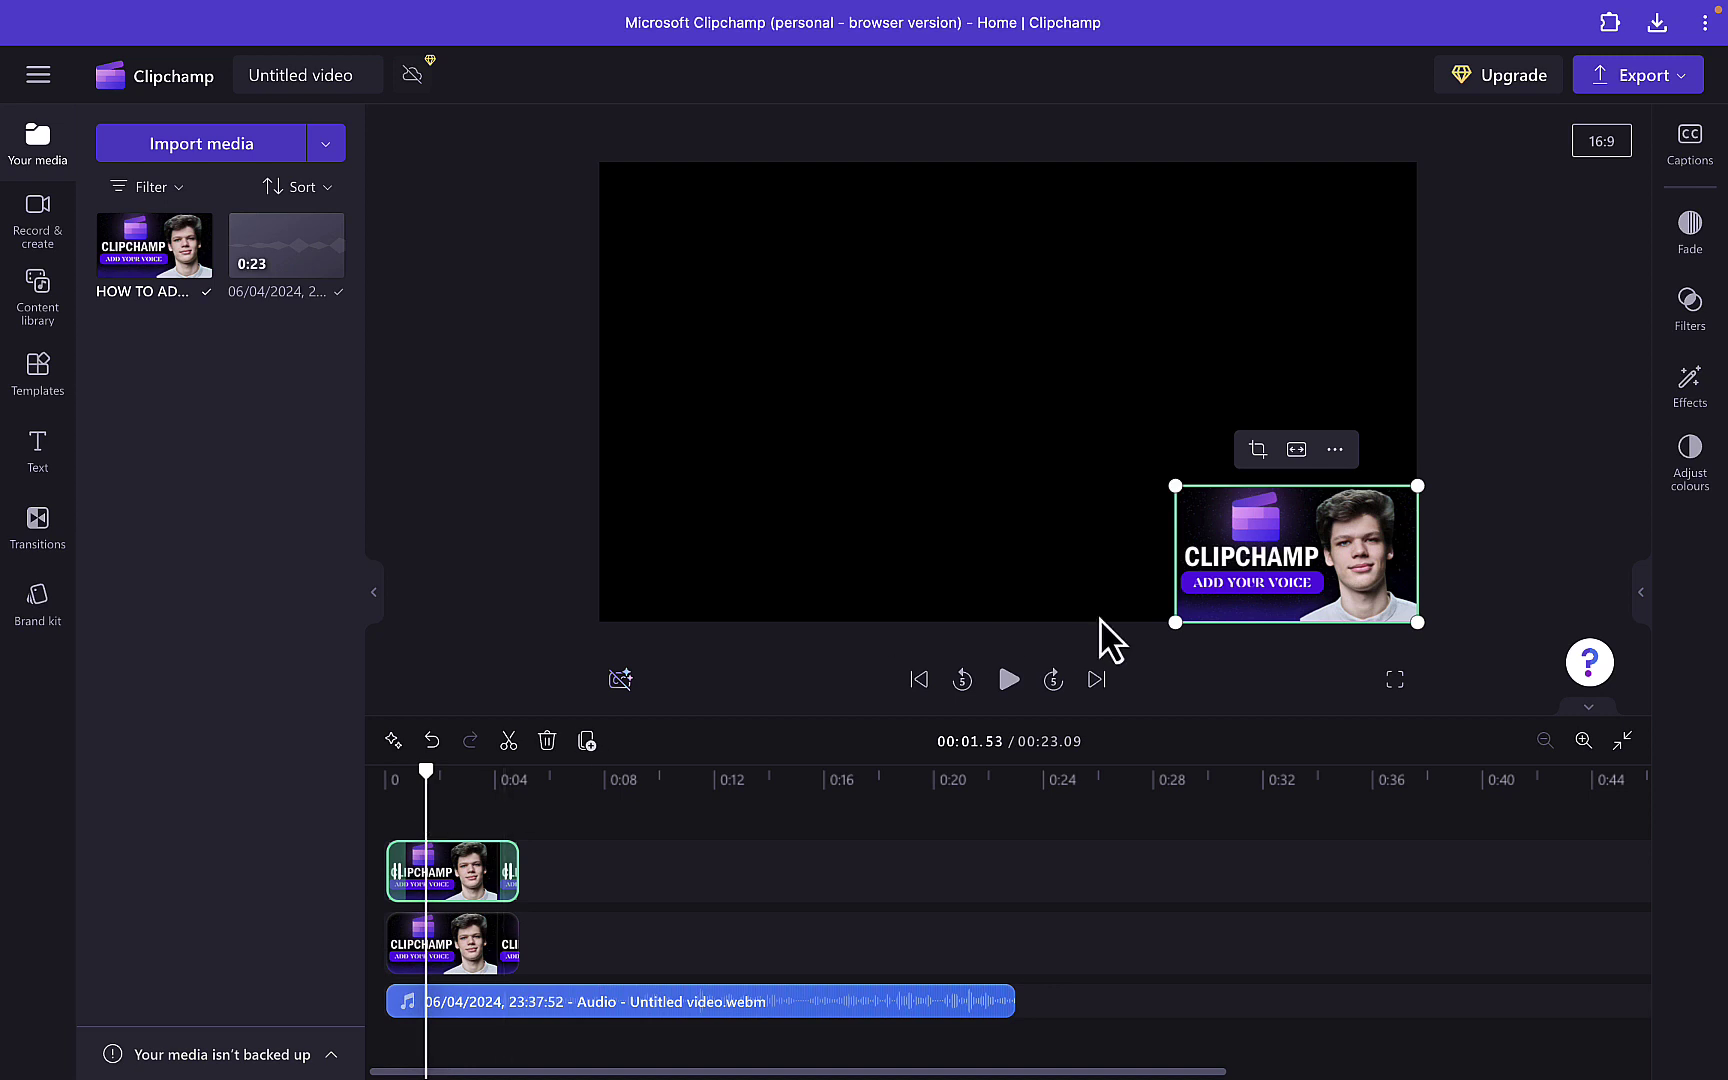
pyautogui.moveTo(1178, 486); pyautogui.dragTo(1028, 472)
pyautogui.moveTo(835, 395); pyautogui.dragTo(1312, 512)
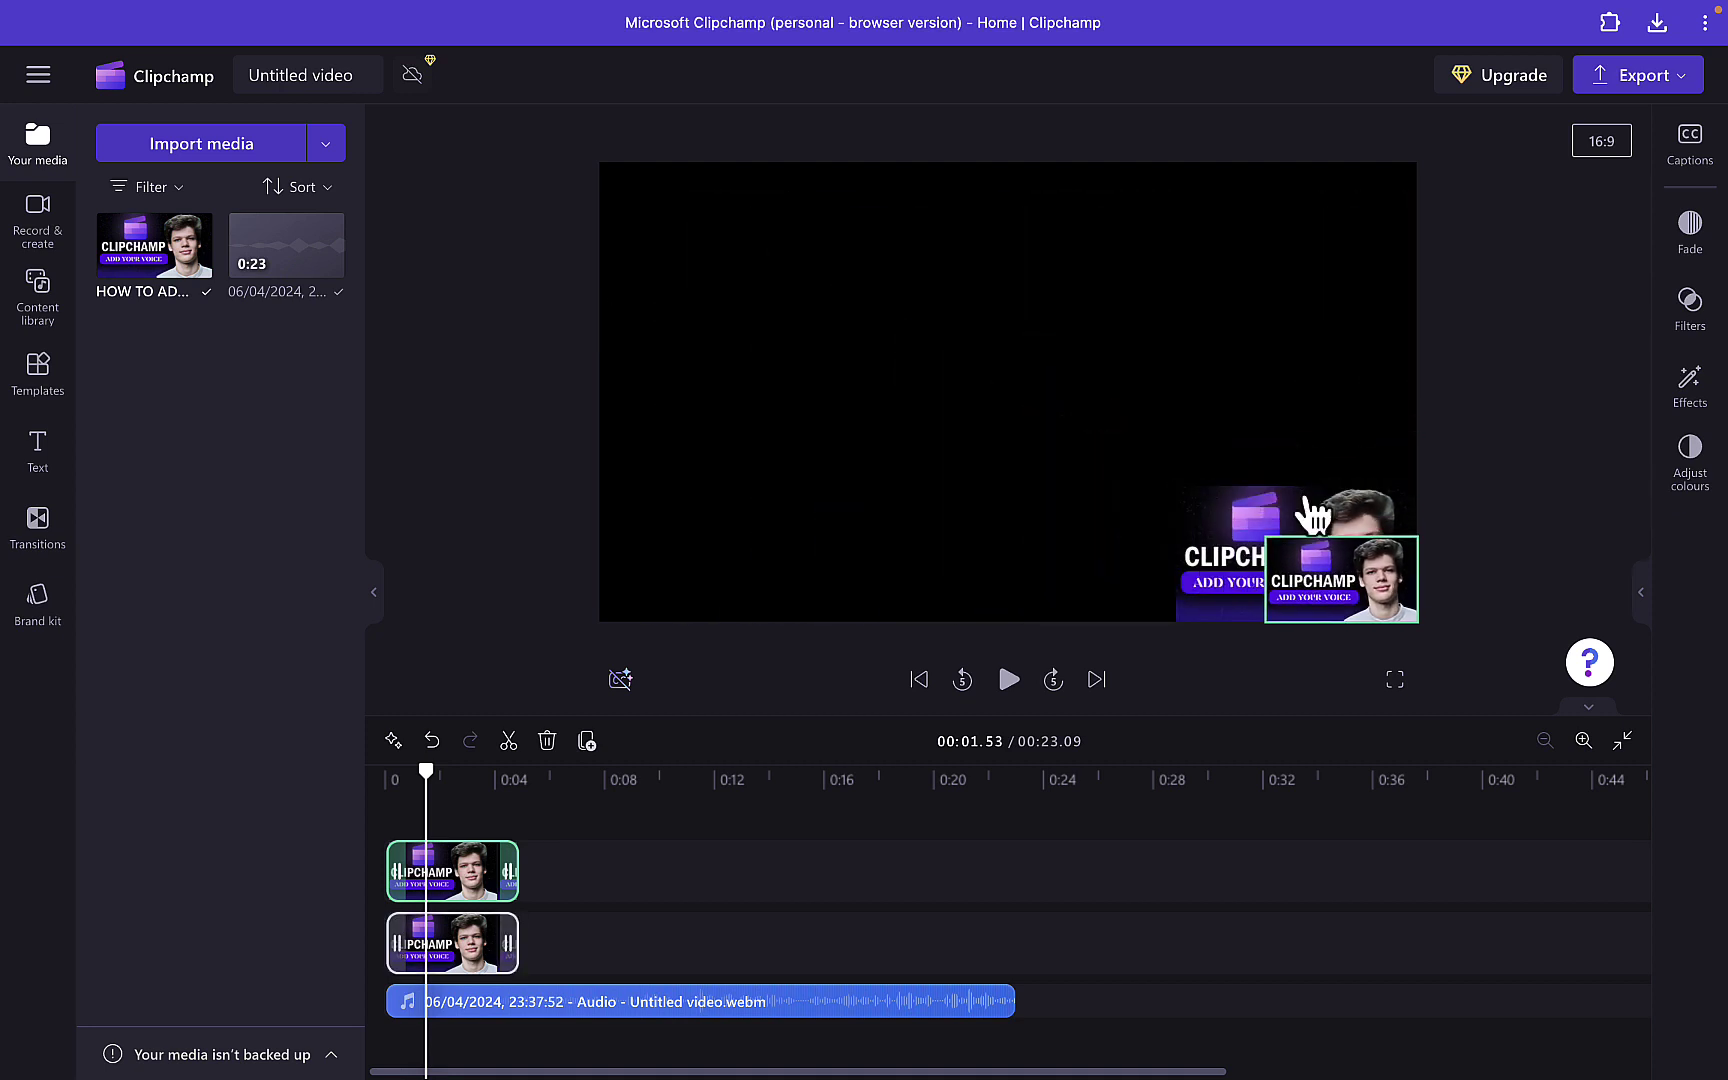
pyautogui.click(1242, 516)
pyautogui.moveTo(1170, 487); pyautogui.dragTo(580, 240)
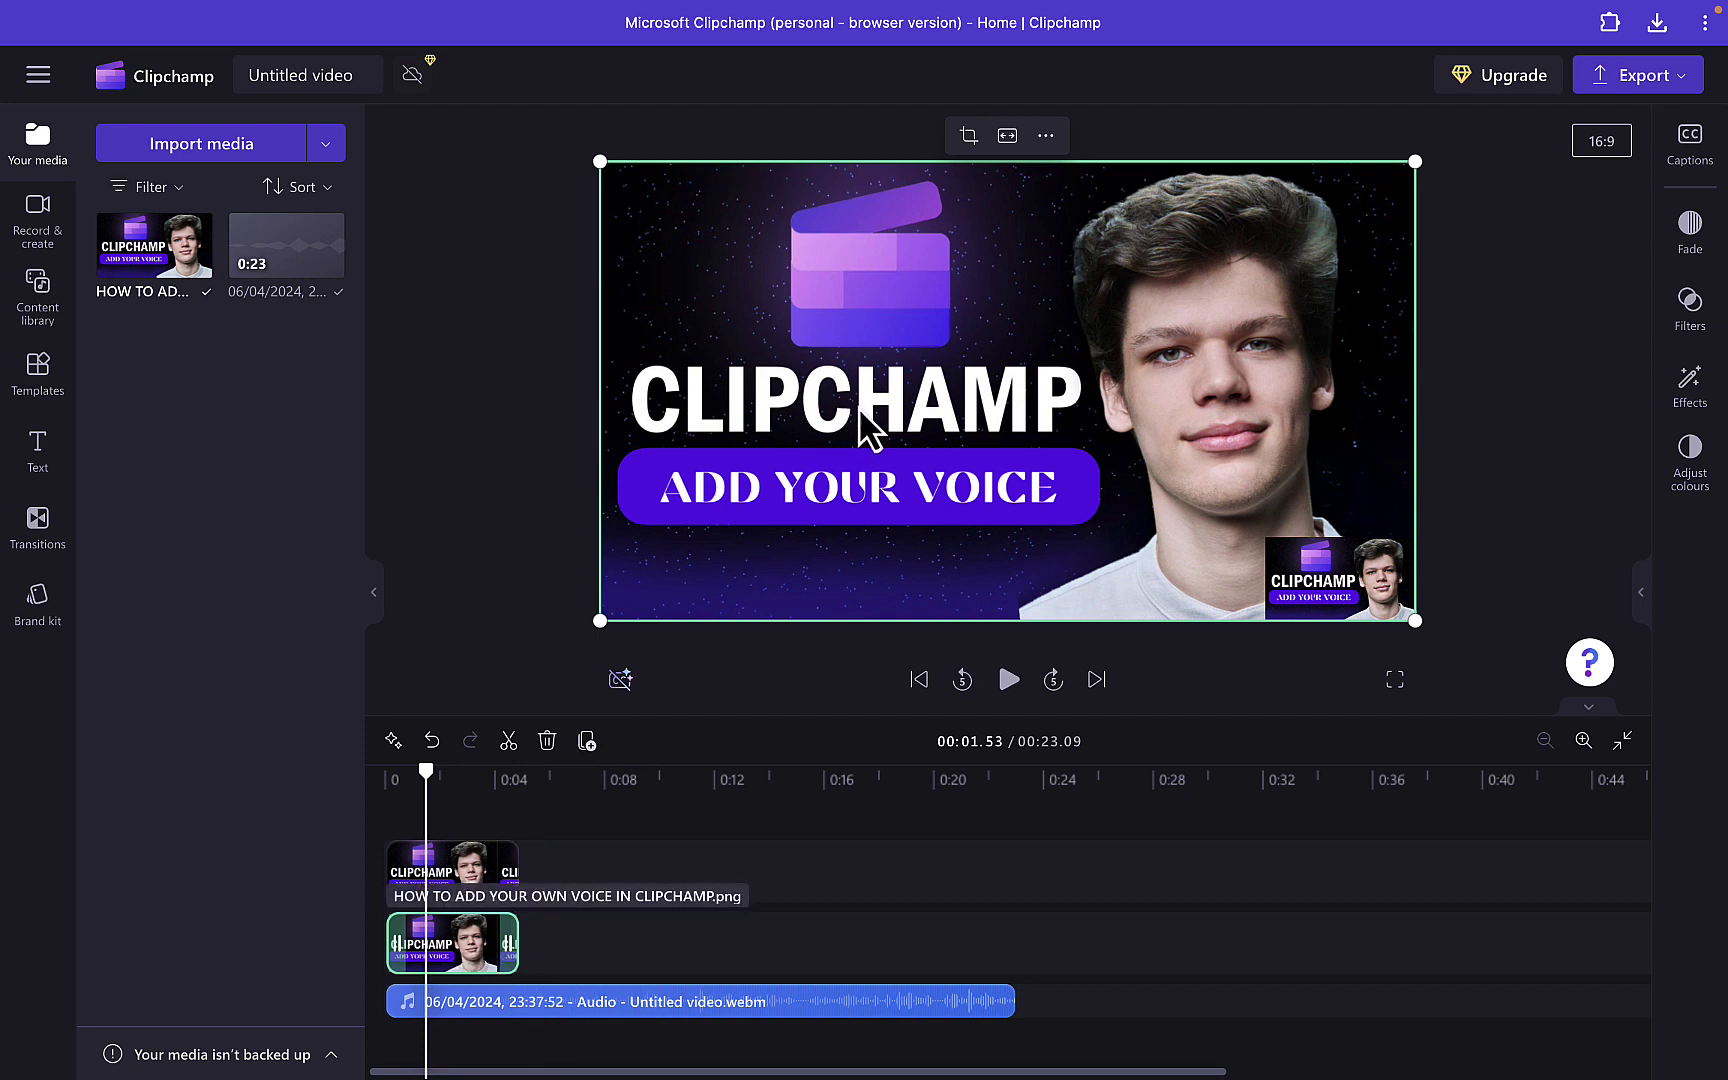
# Step: Try Fit on the corner overlay, then undo to restore the small picture
pyautogui.click(1297, 563)
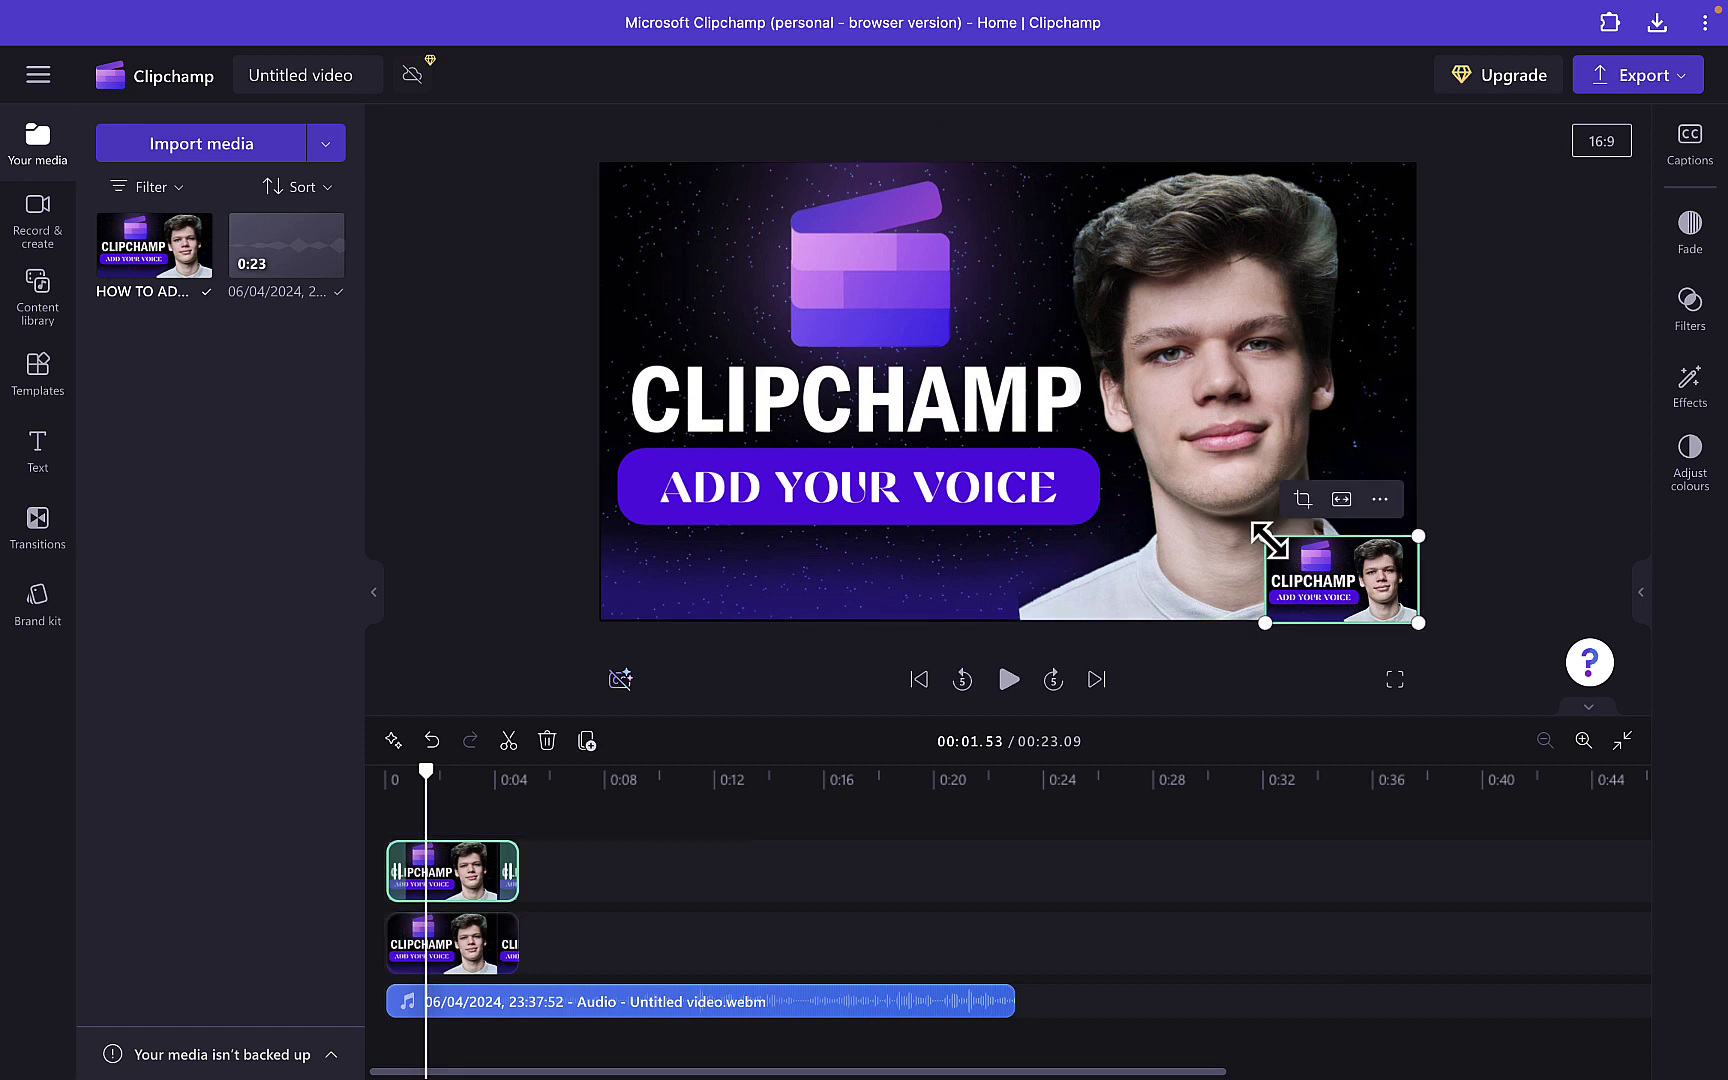
pyautogui.click(1341, 499)
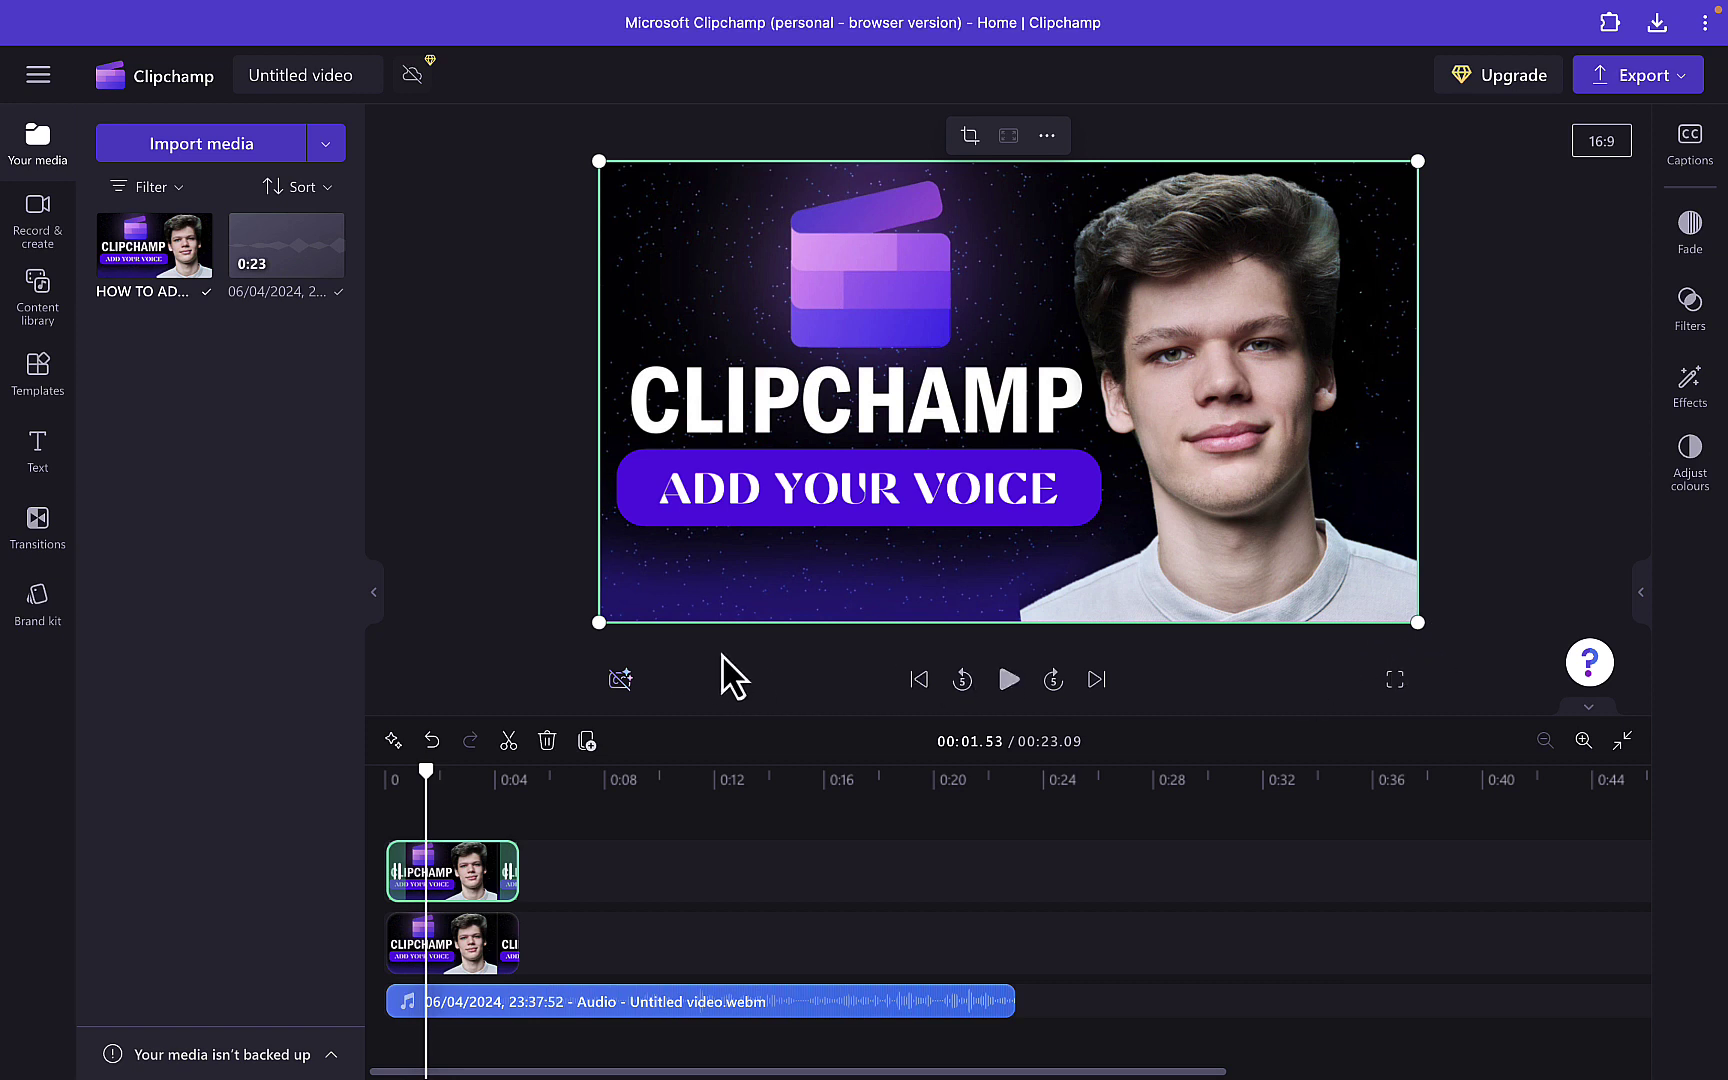
pyautogui.hotkey('ctrl', 'z')
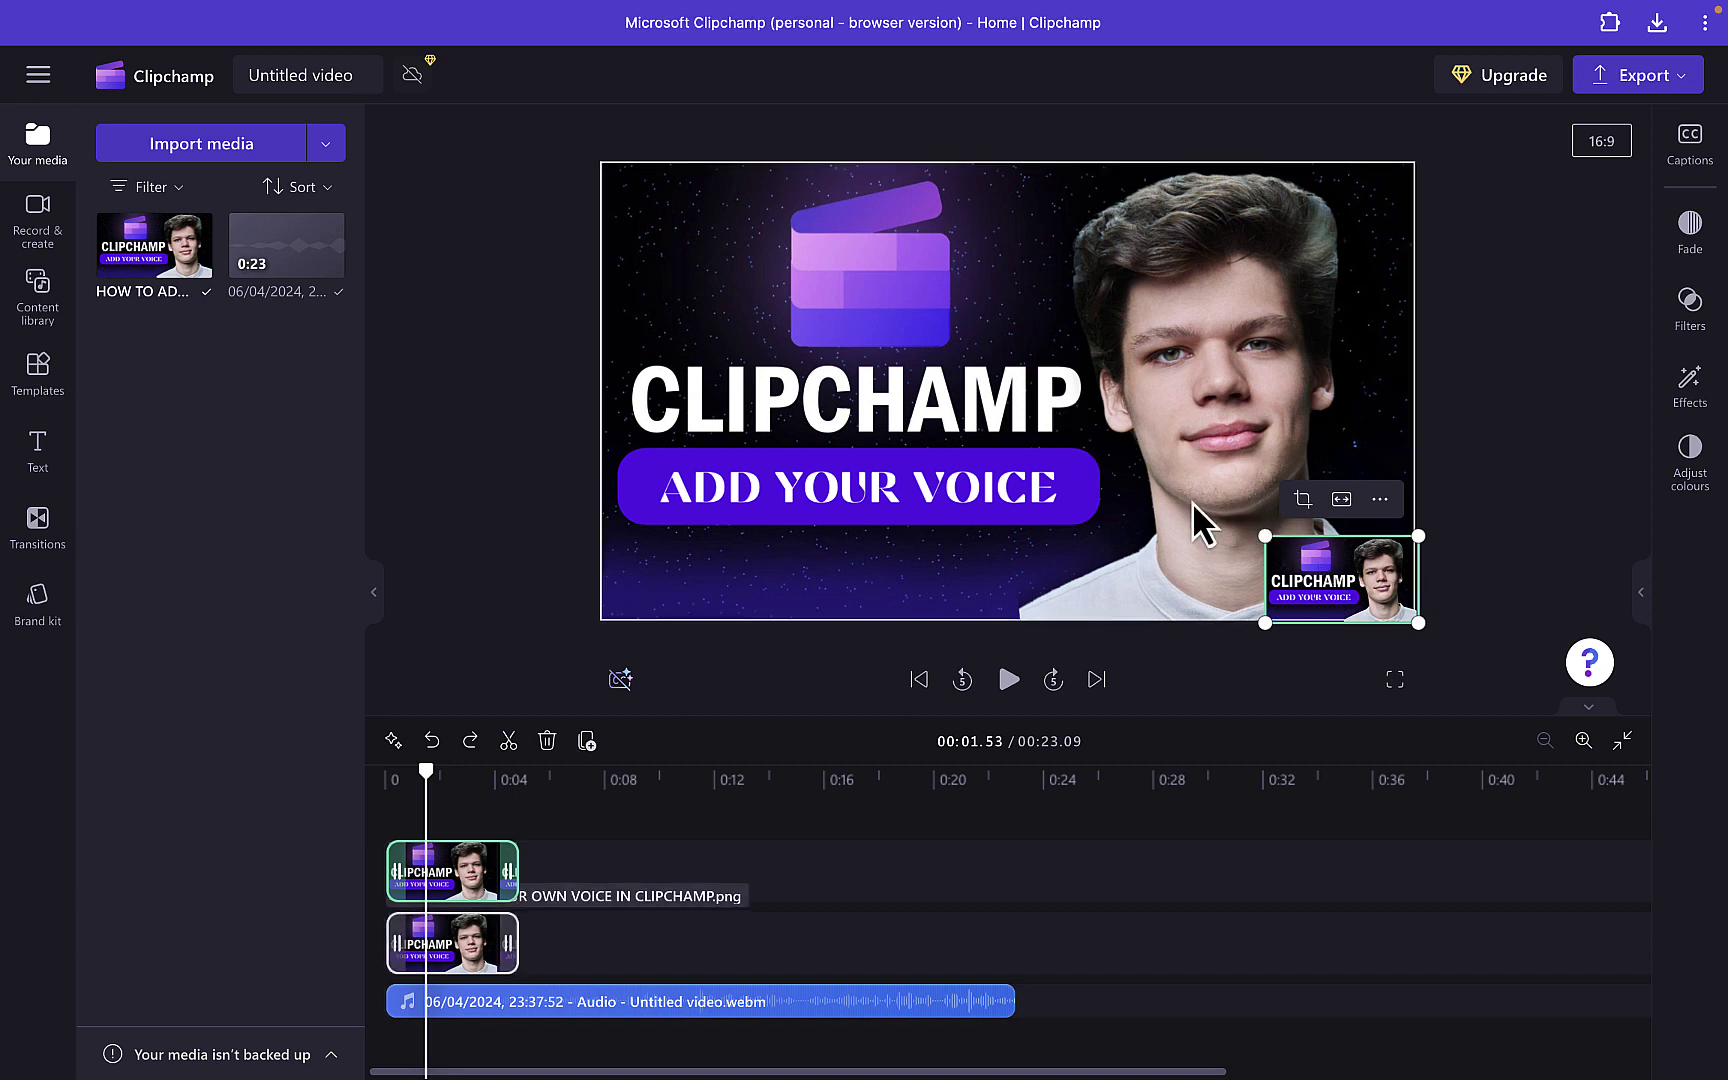
# Step: Resize the bottom-right overlay slightly and play the opening seconds to check it
pyautogui.moveTo(1265, 536); pyautogui.dragTo(1222, 511)
pyautogui.moveTo(1106, 507); pyautogui.dragTo(1261, 507)
pyautogui.press('space')
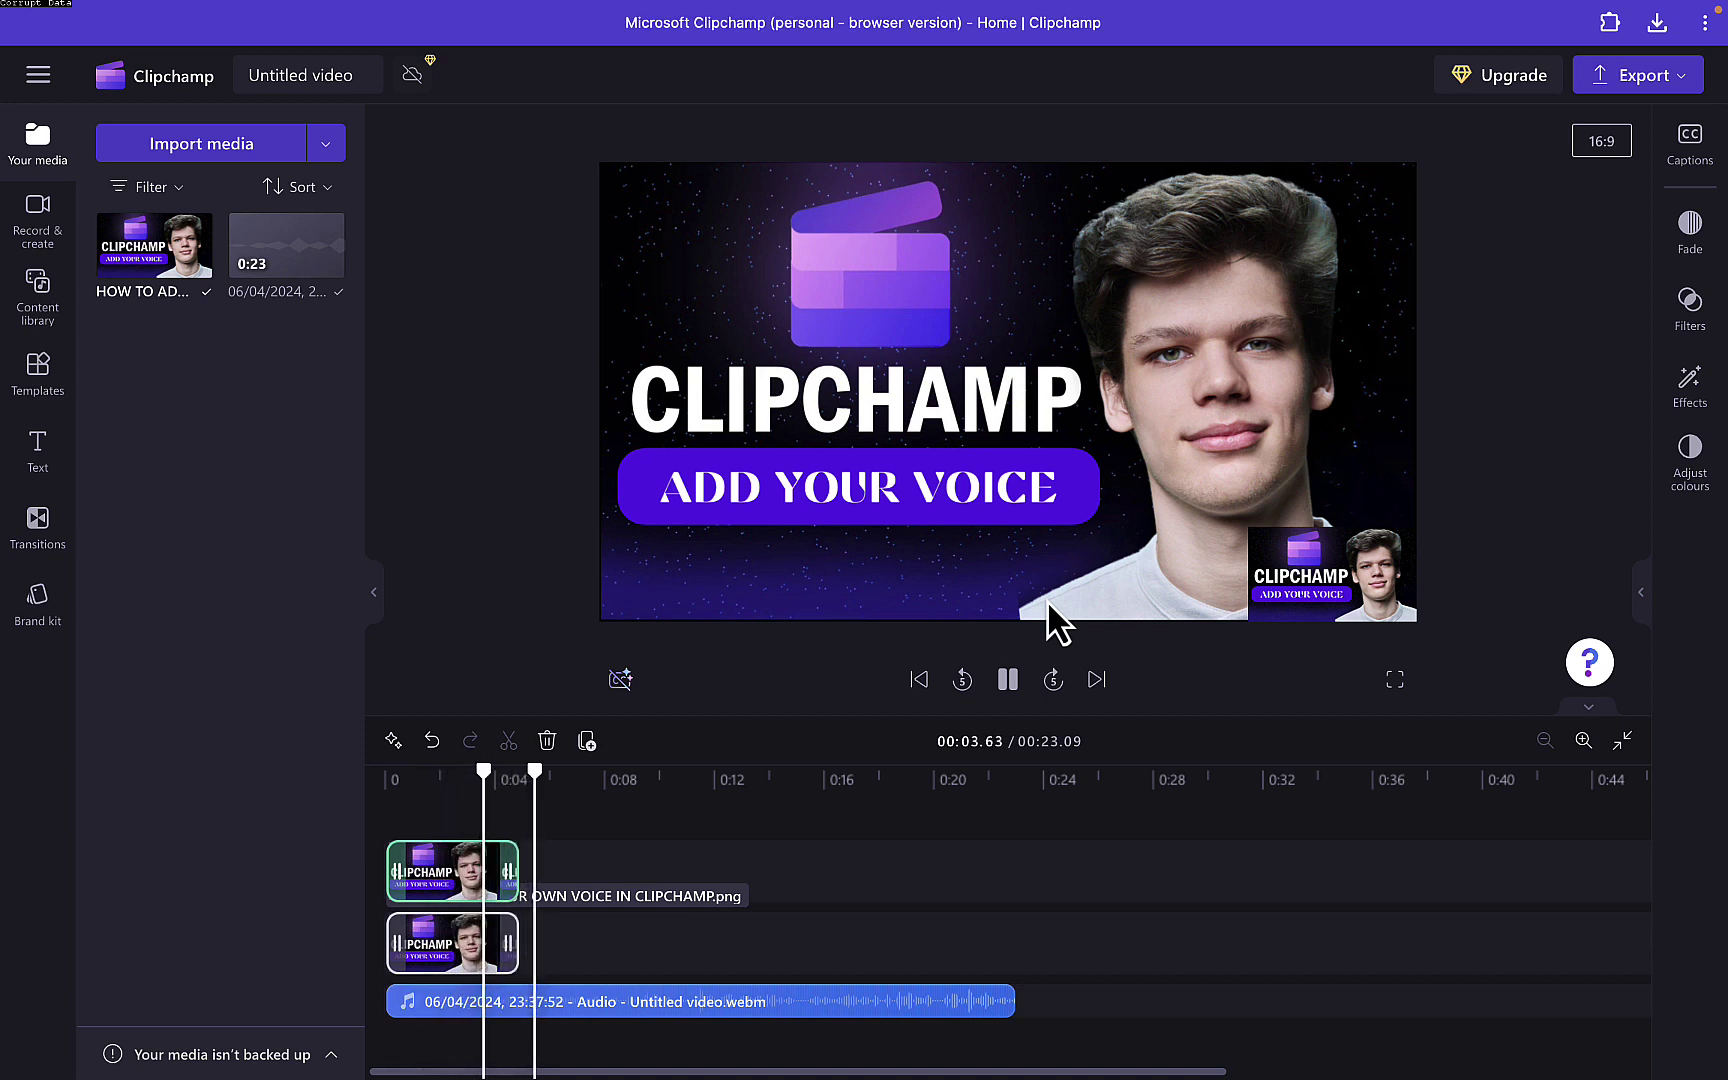
pyautogui.press('space')
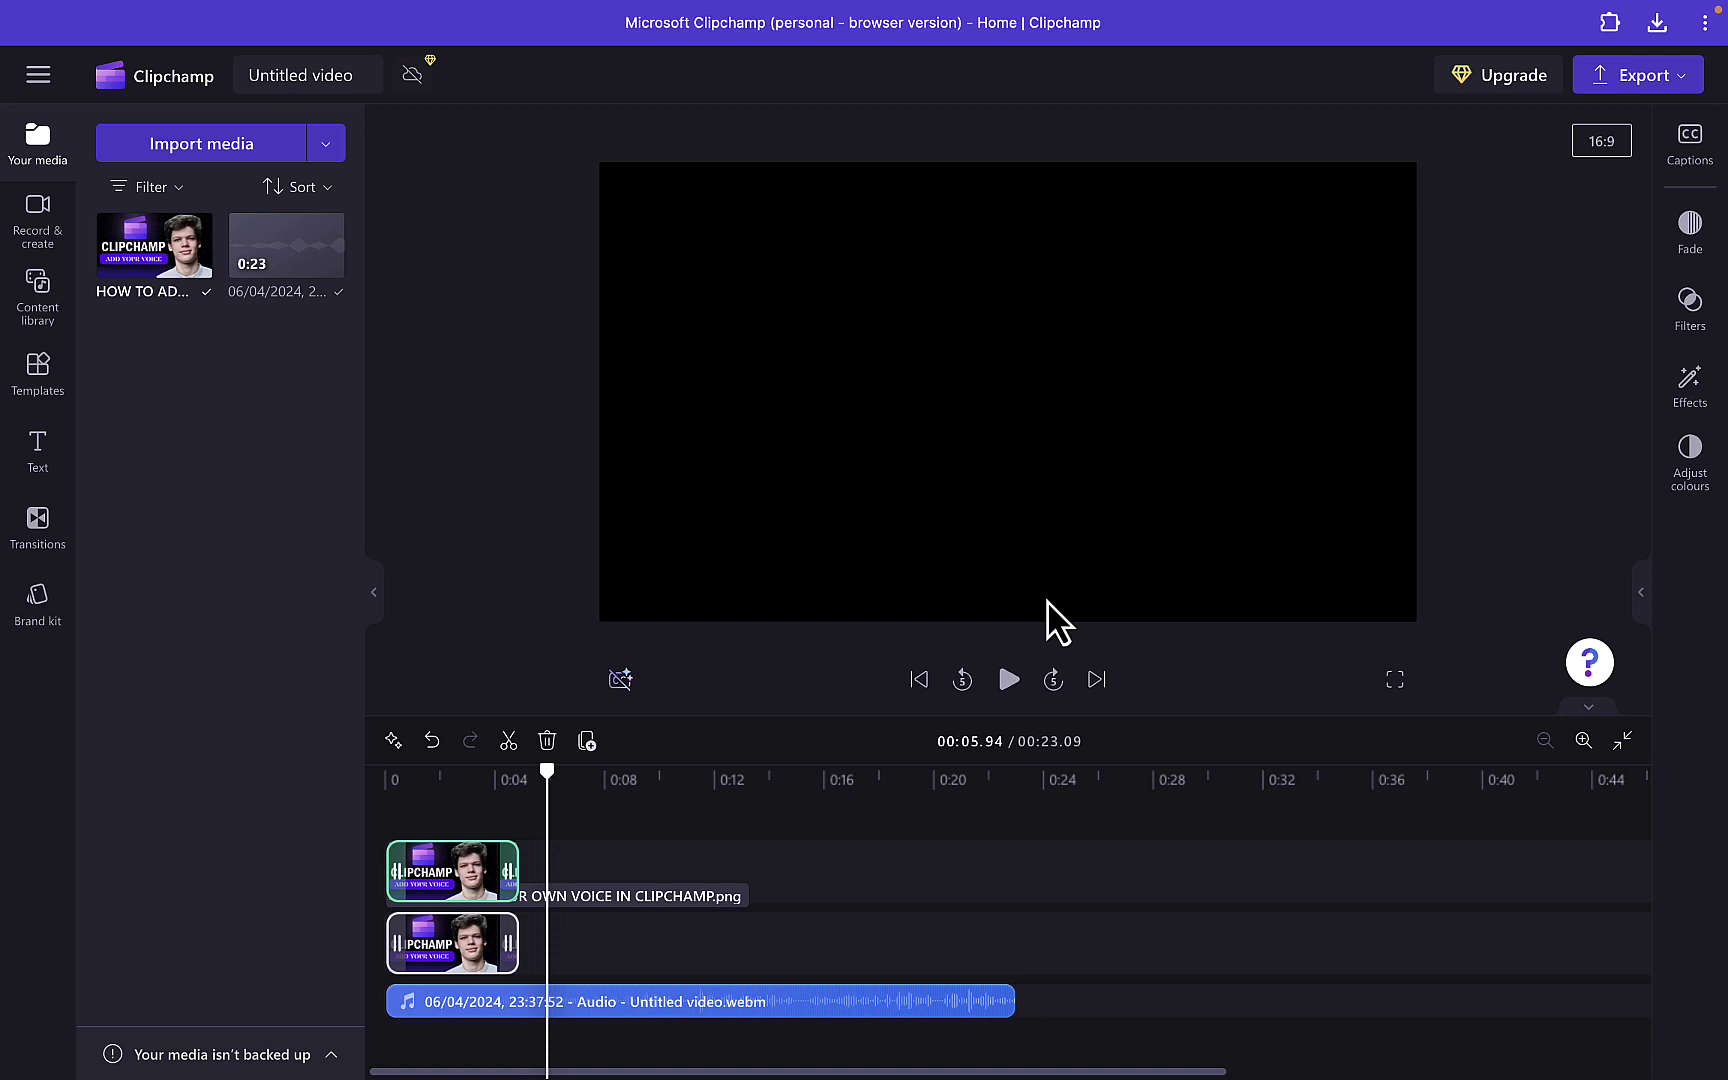